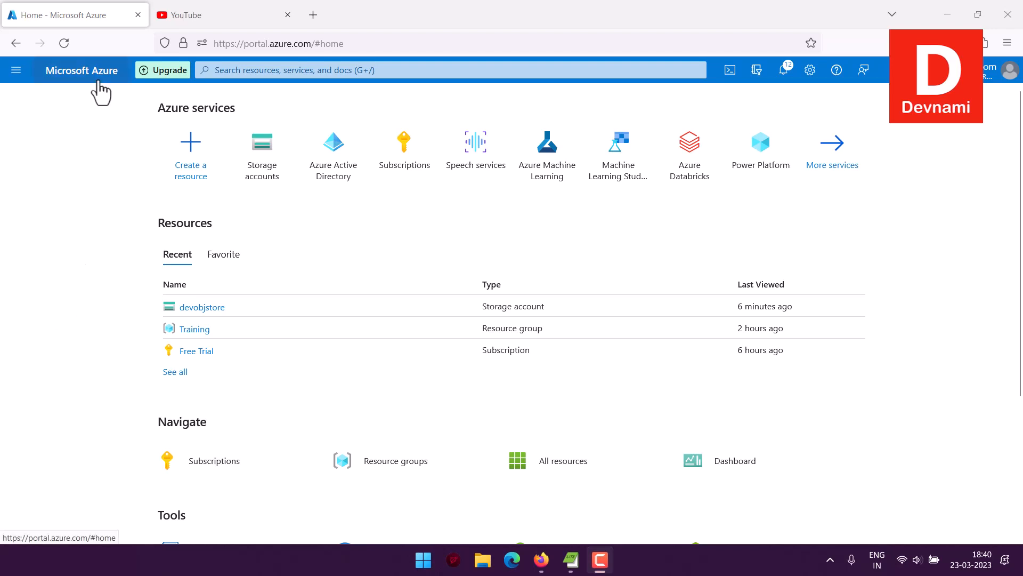
Close the YouTube tab and bring up the Azure portal navigation menu.
left_click(287, 15)
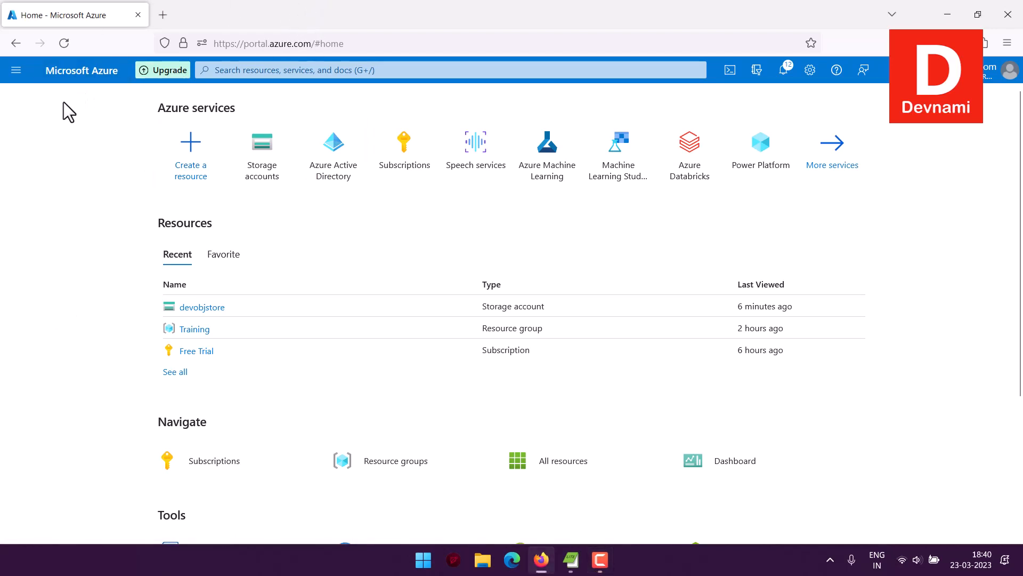
left_click(16, 70)
Go to All services, filter to the Storage category and open Storage accounts.
left_click(47, 159)
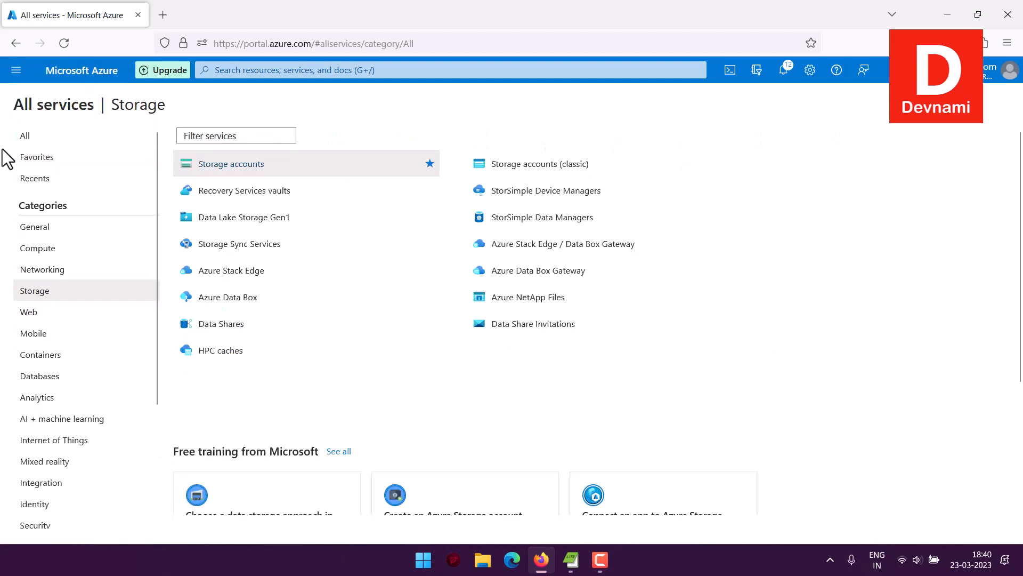
left_click(48, 292)
left_click(226, 165)
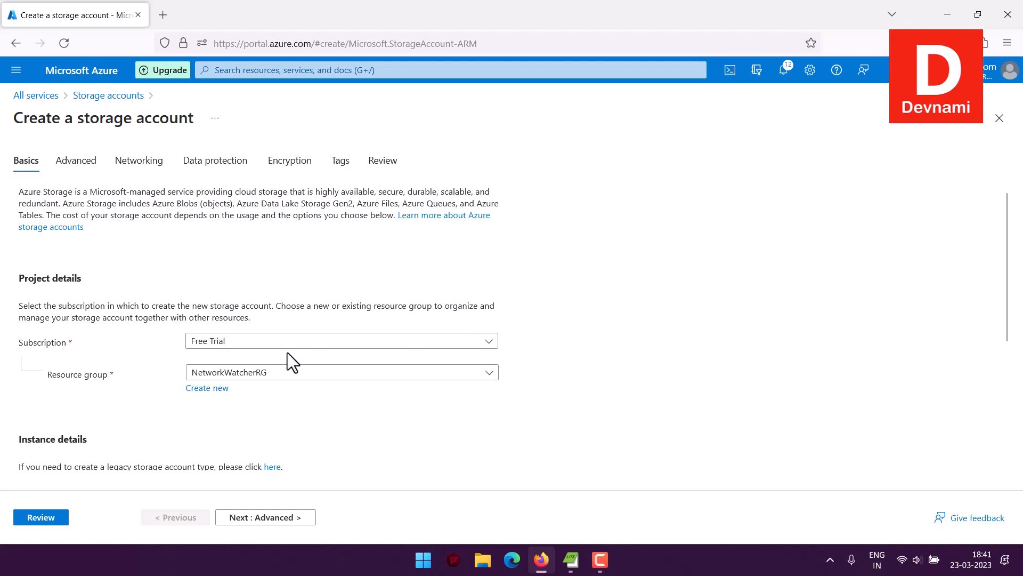
Keep the Free Trial subscription and choose the Training resource group.
scroll(287, 351, "down", 1)
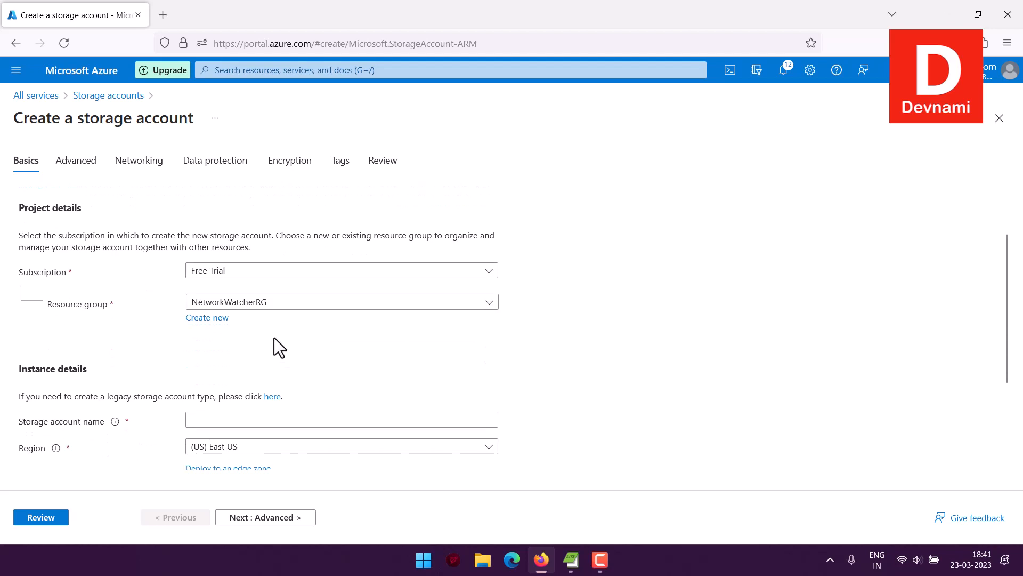
left_click(216, 273)
left_click(226, 318)
left_click(243, 304)
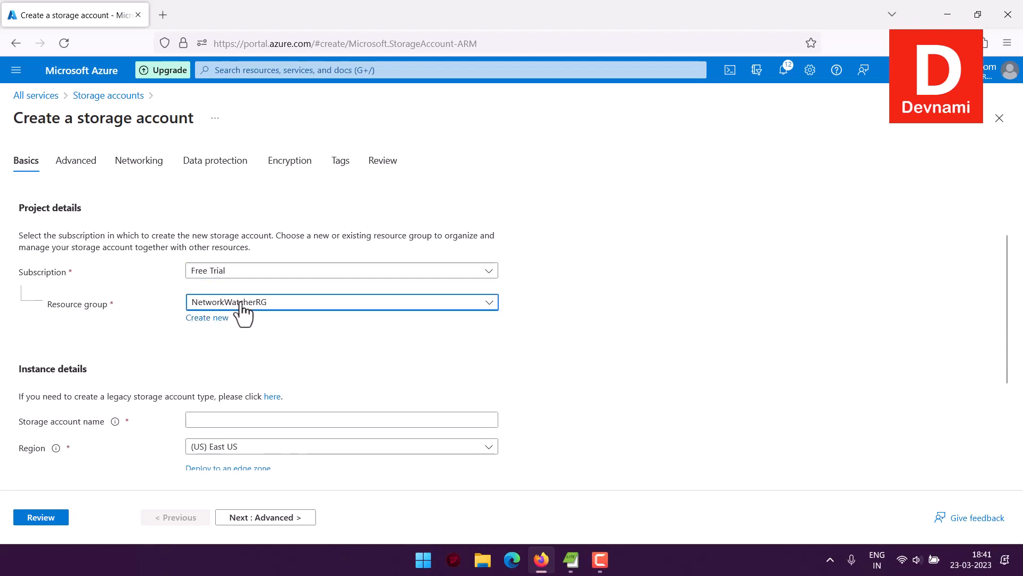
left_click(235, 368)
Keep geo-redundant storage (GRS) redundancy and move on to the Advanced settings.
scroll(165, 336, "down", 2)
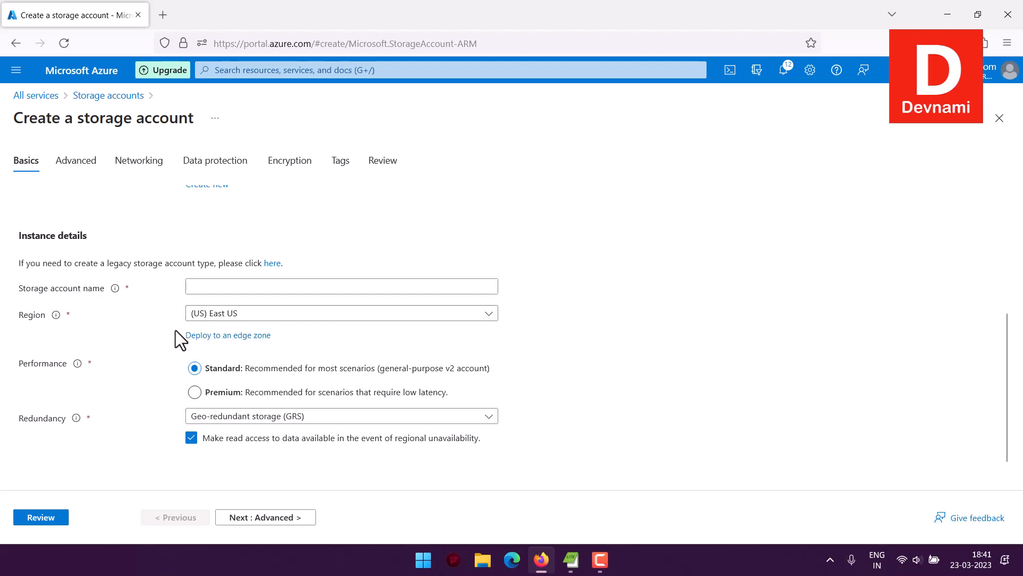
left_click(247, 416)
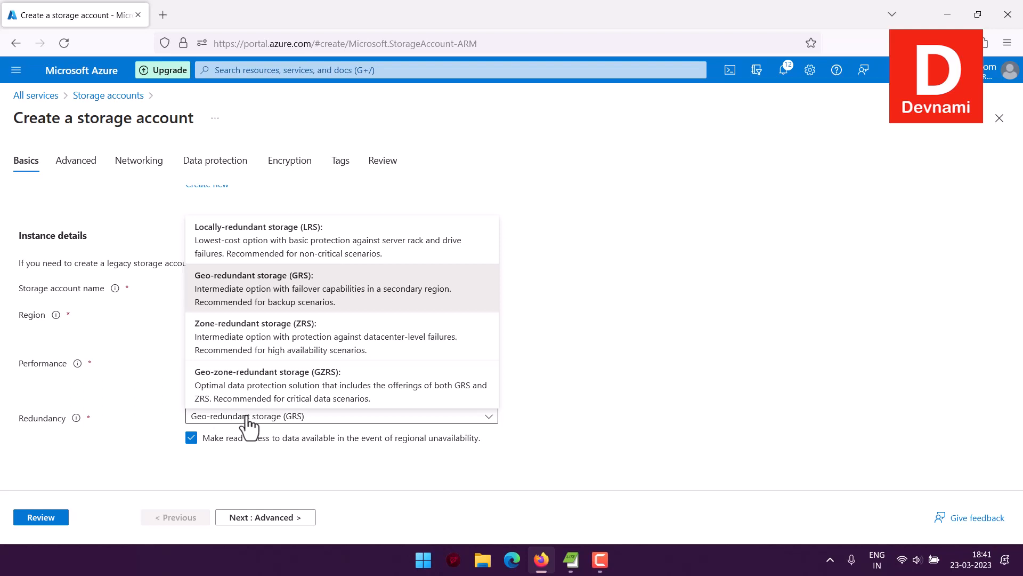
left_click(66, 379)
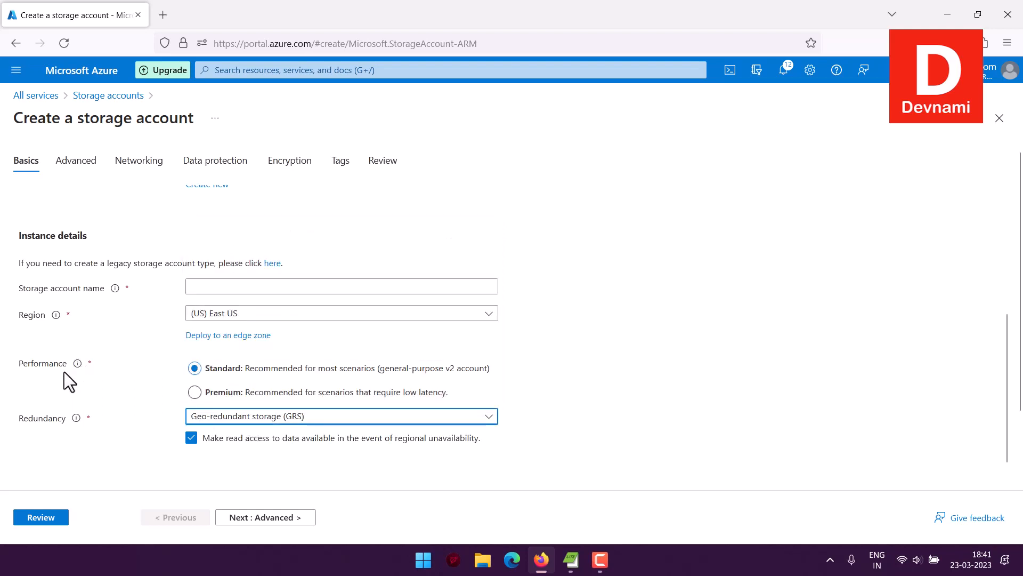
left_click(283, 516)
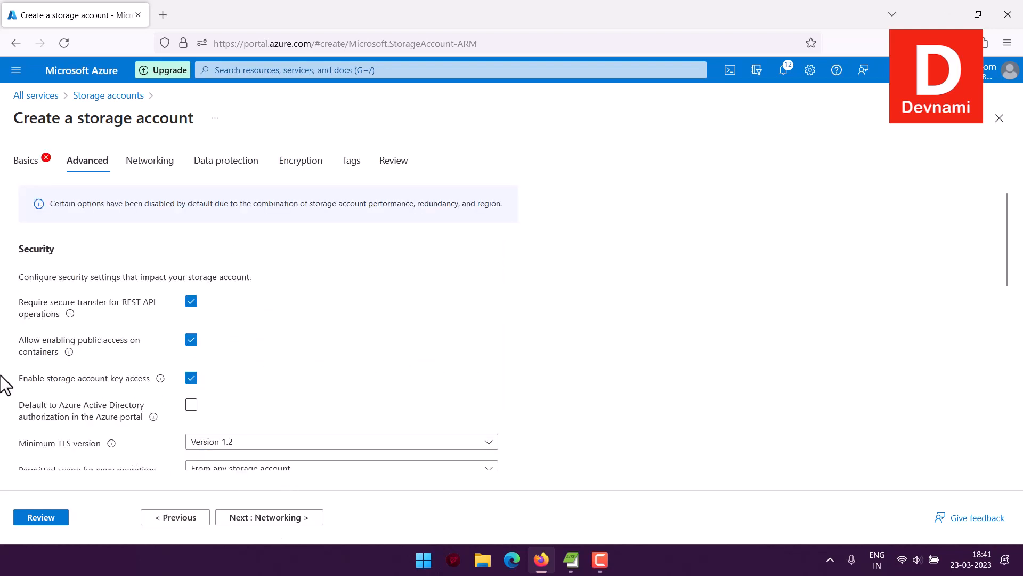
Review the Advanced security options, keeping all defaults, and proceed to Networking.
scroll(60, 363, "down", 3)
scroll(60, 357, "up", 2)
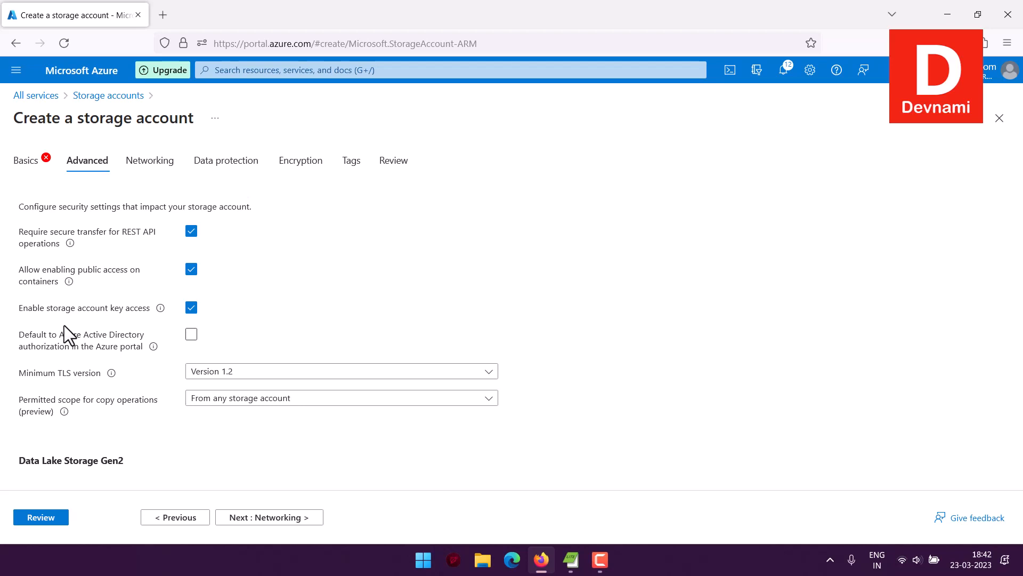
scroll(65, 324, "down", 8)
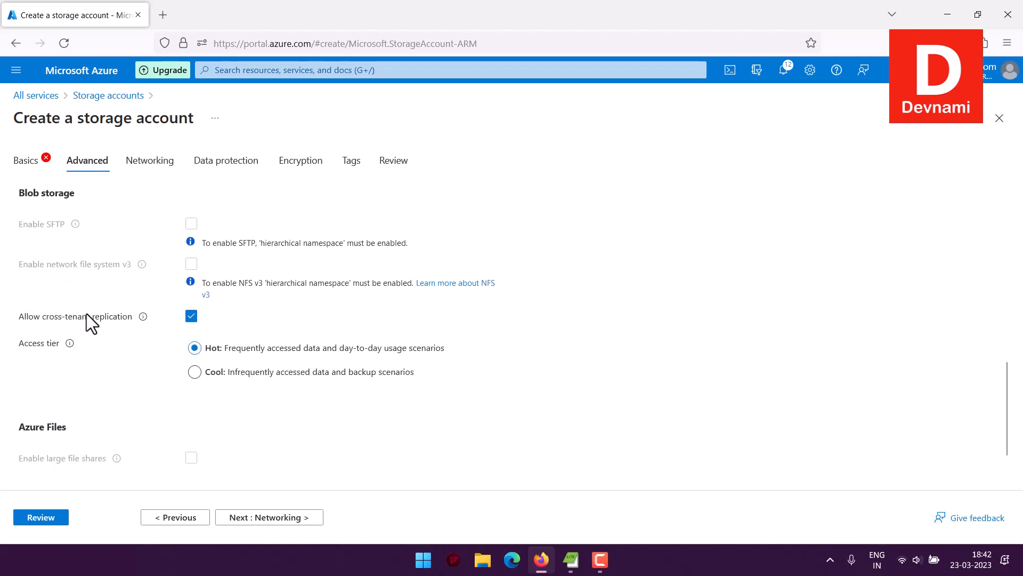
scroll(86, 310, "down", 1)
scroll(80, 283, "up", 2)
scroll(120, 355, "down", 2)
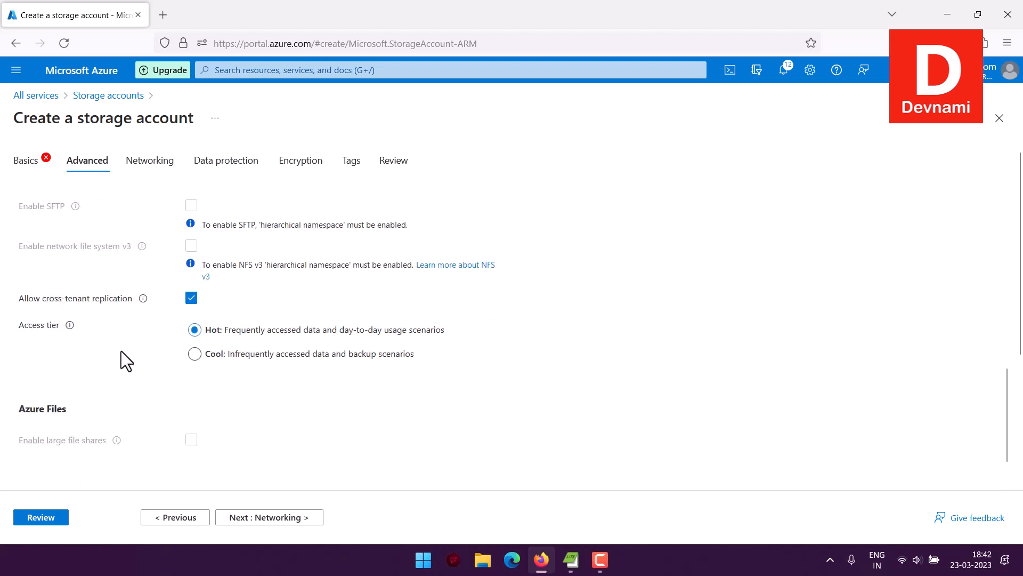
scroll(174, 373, "up", 4)
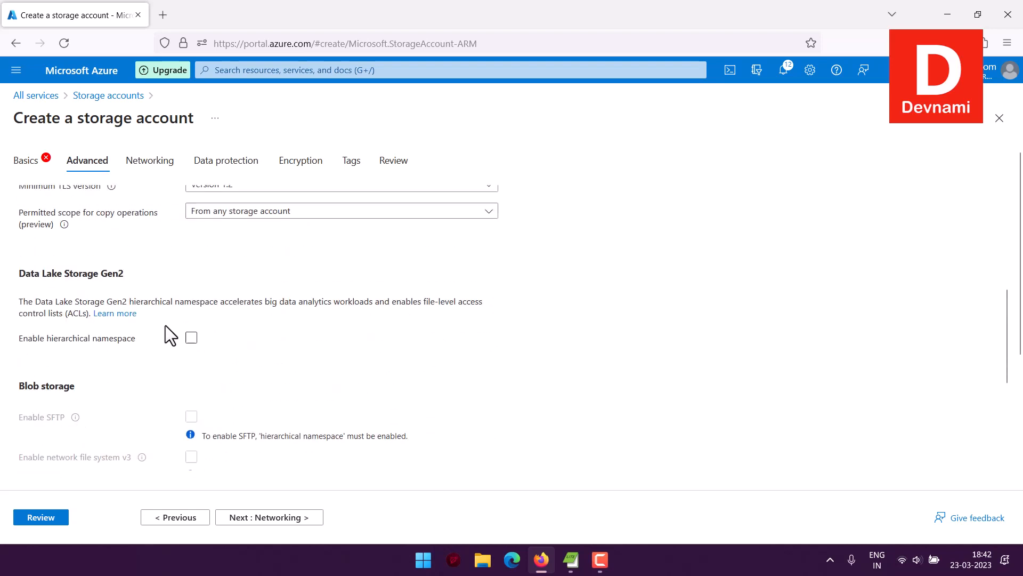
left_click_drag(34, 277, 111, 277)
left_click(142, 274)
left_click(191, 337)
scroll(310, 344, "down", 1)
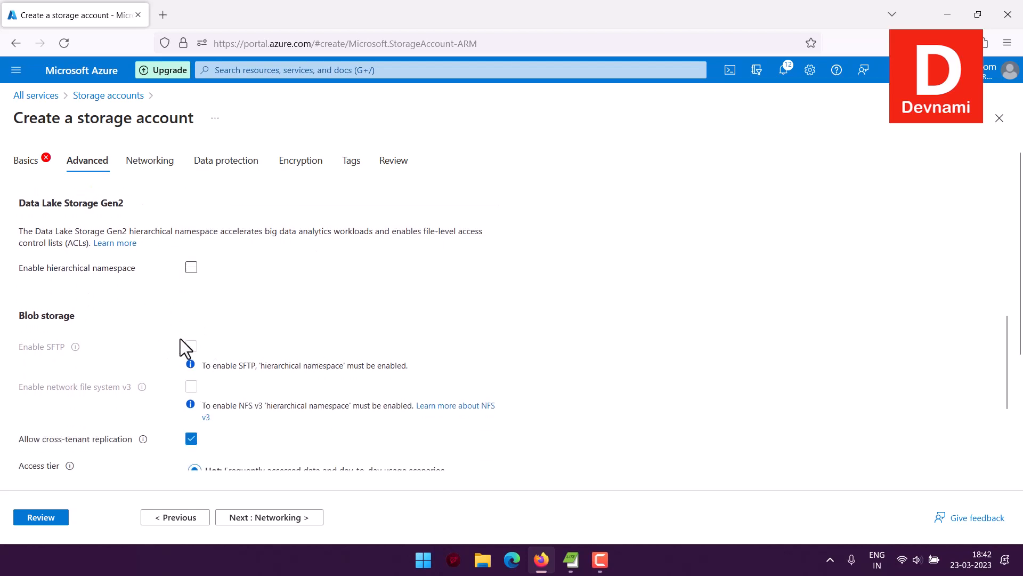
scroll(144, 347, "down", 2)
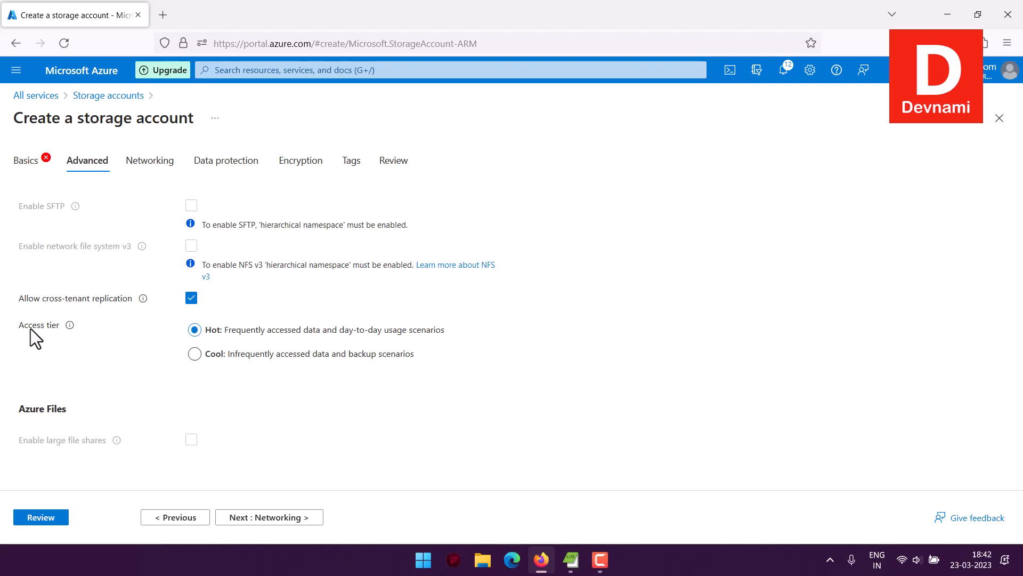
left_click(279, 520)
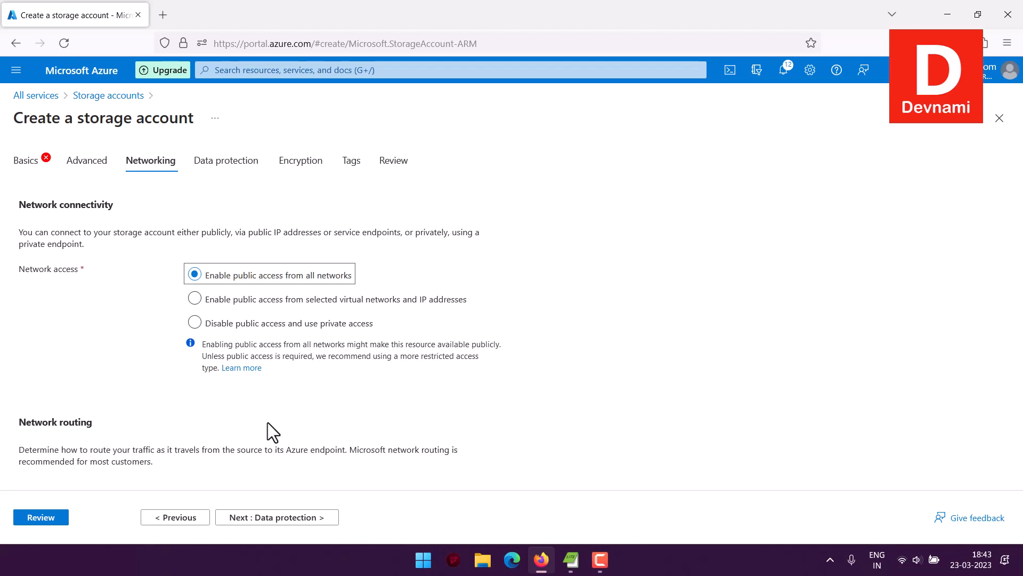
Leave Networking at public access and Data protection at defaults, reaching Encryption.
scroll(268, 422, "down", 2)
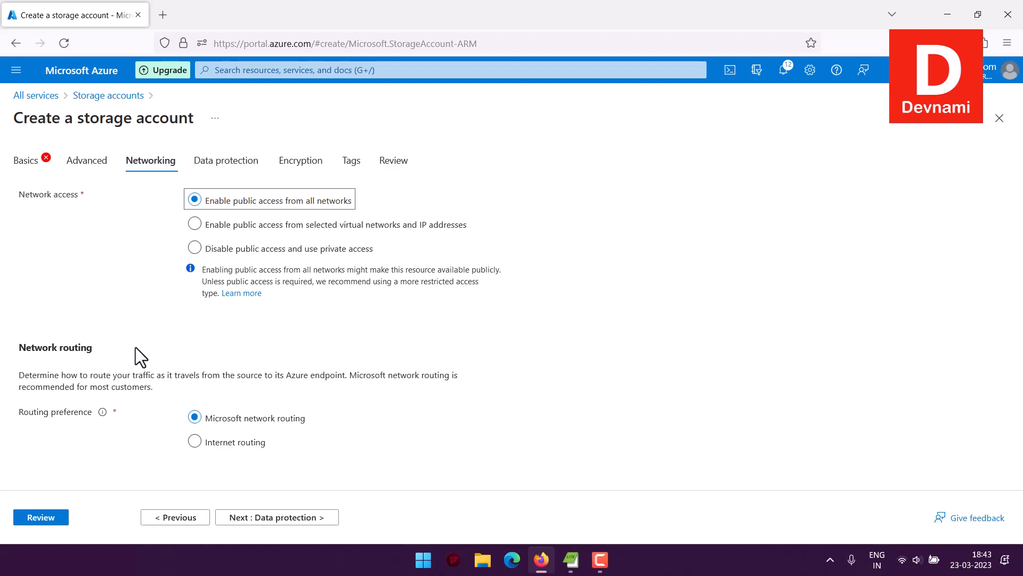
left_click(311, 519)
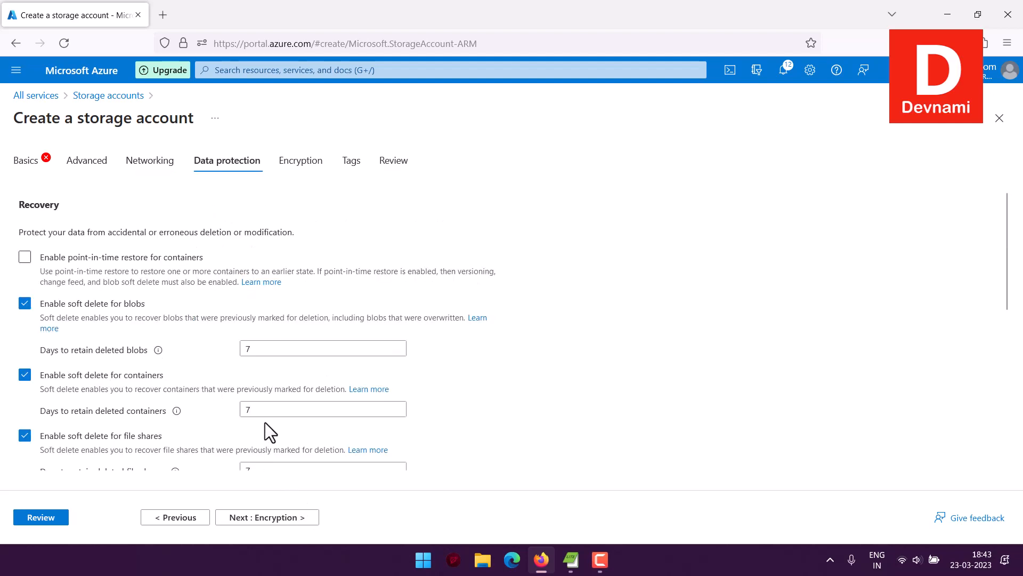
scroll(467, 330, "down", 6)
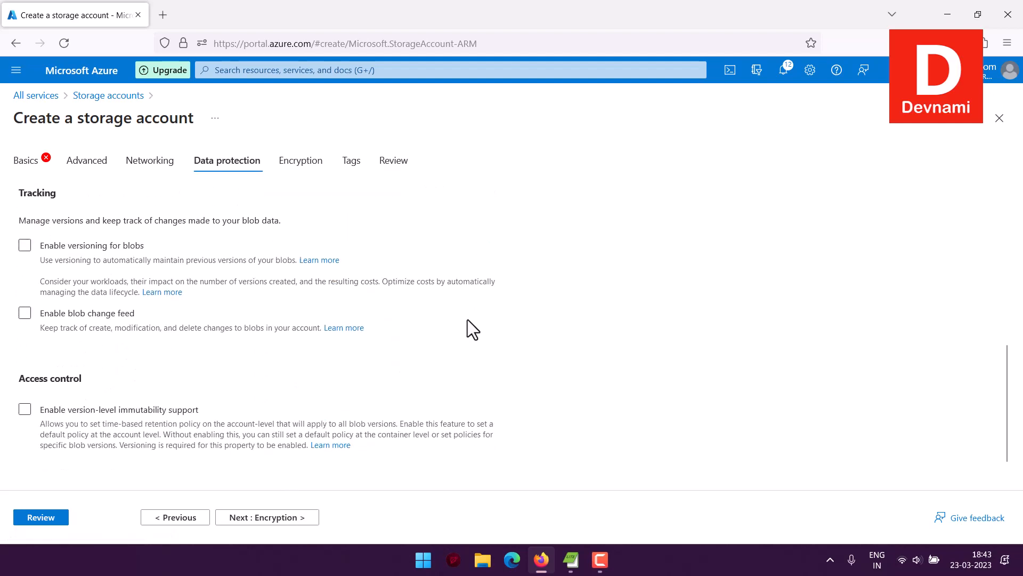
scroll(467, 321, "up", 5)
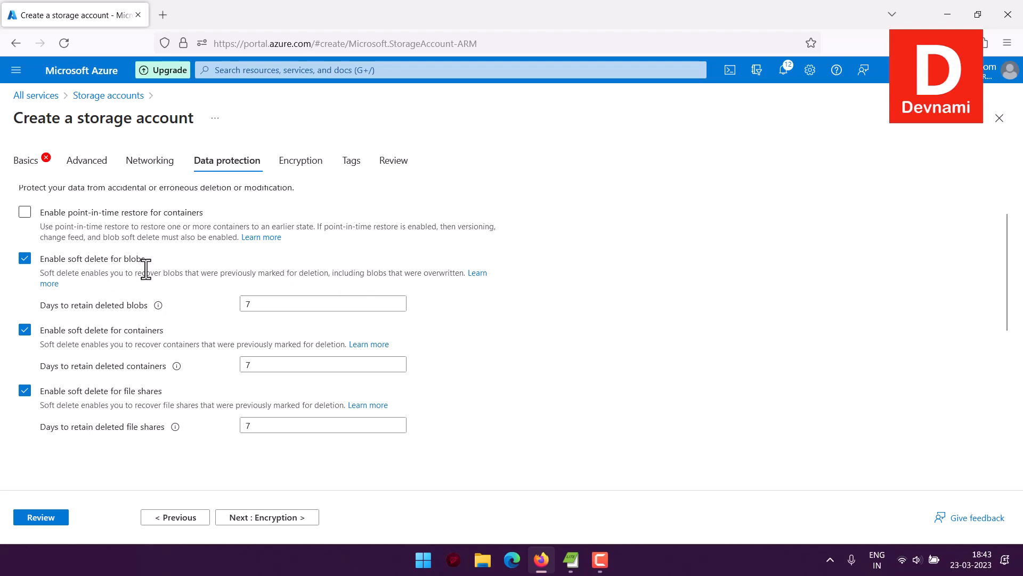
scroll(145, 268, "up", 1)
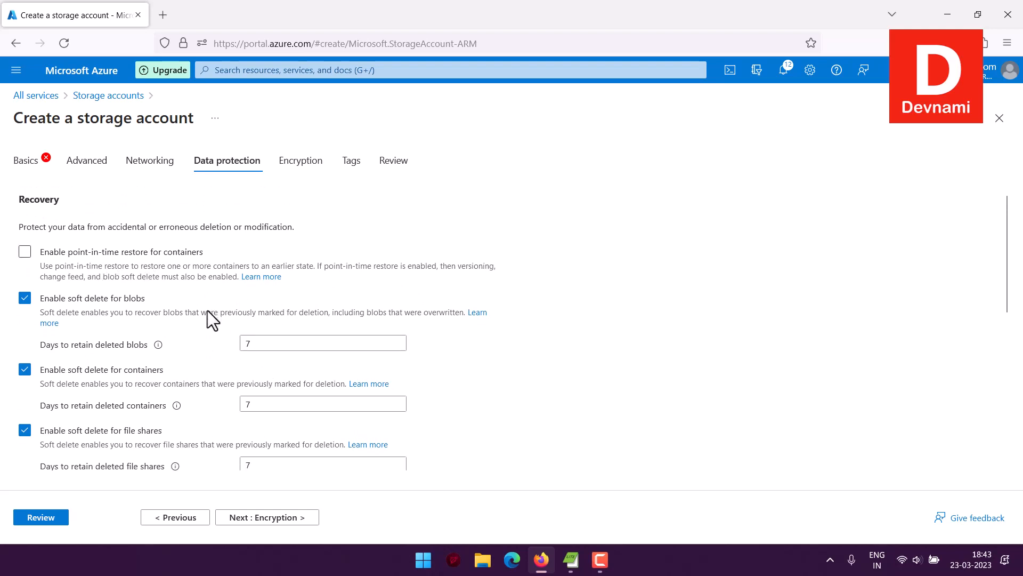
scroll(207, 310, "down", 5)
scroll(208, 318, "up", 1)
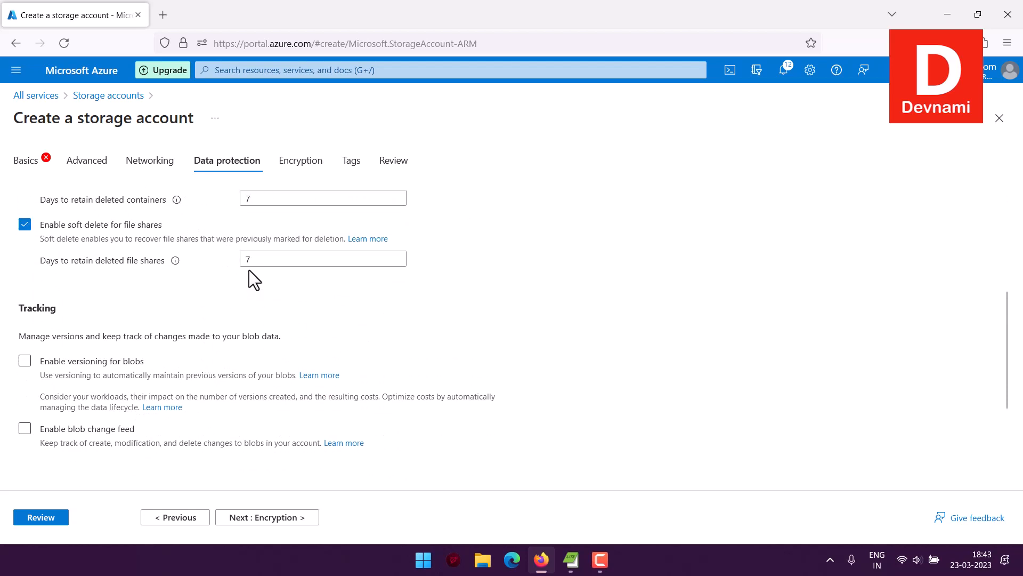
left_click_drag(27, 309, 92, 308)
left_click(93, 310)
scroll(241, 347, "down", 2)
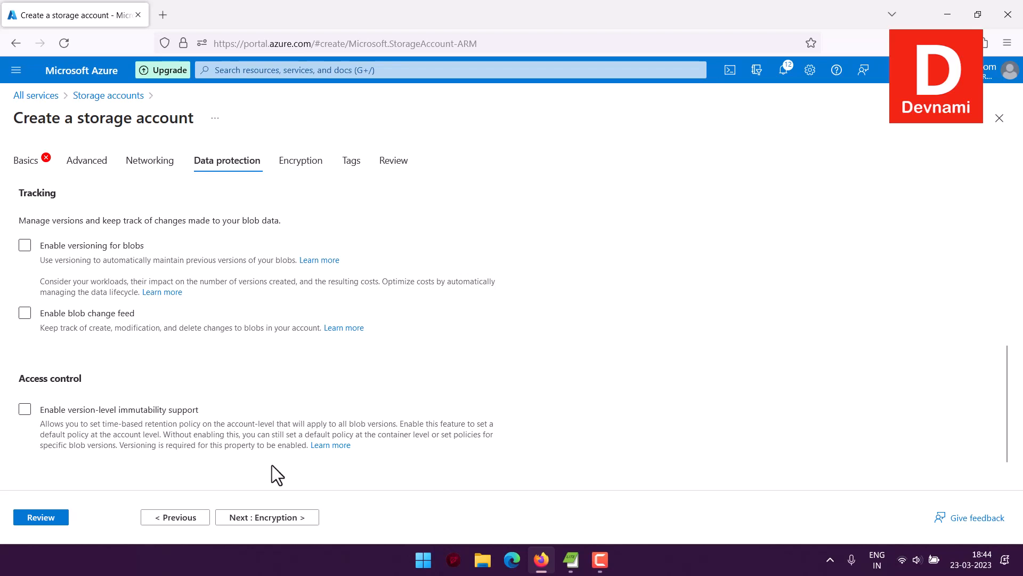
left_click(275, 518)
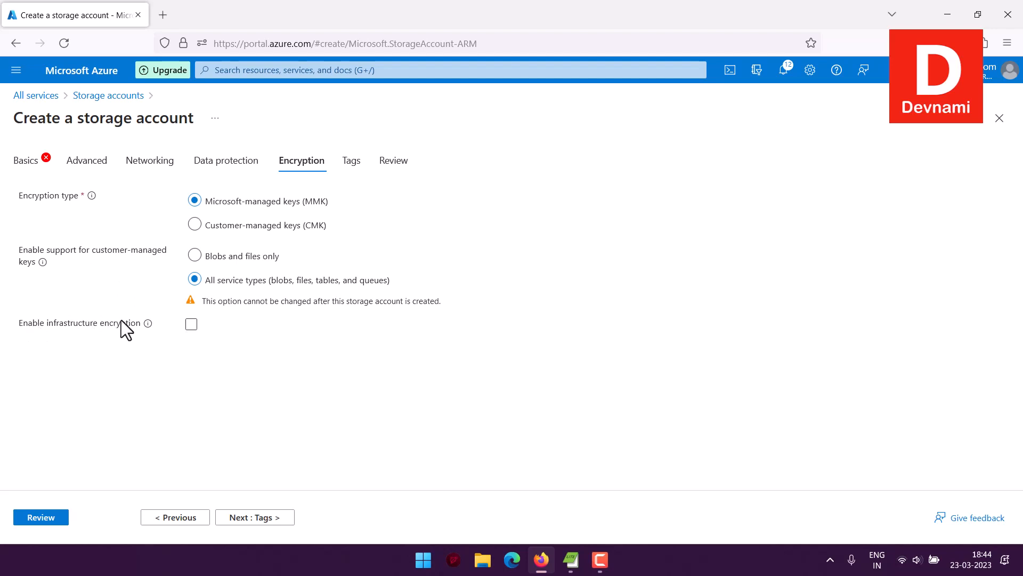
Advance through Tags to Review, then abandon creation and return to the Storage accounts list.
left_click(252, 517)
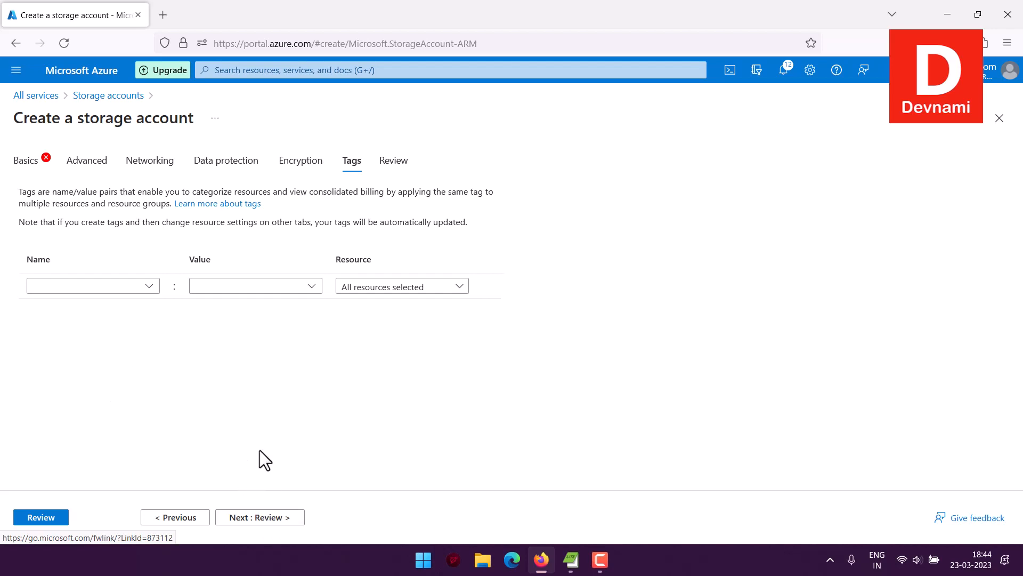
left_click(277, 520)
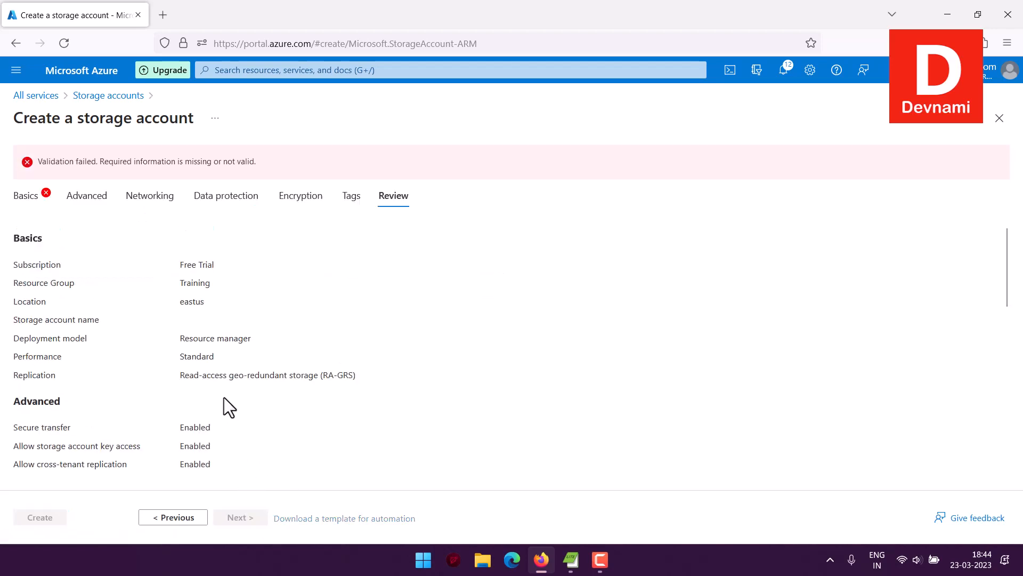
scroll(219, 280, "down", 10)
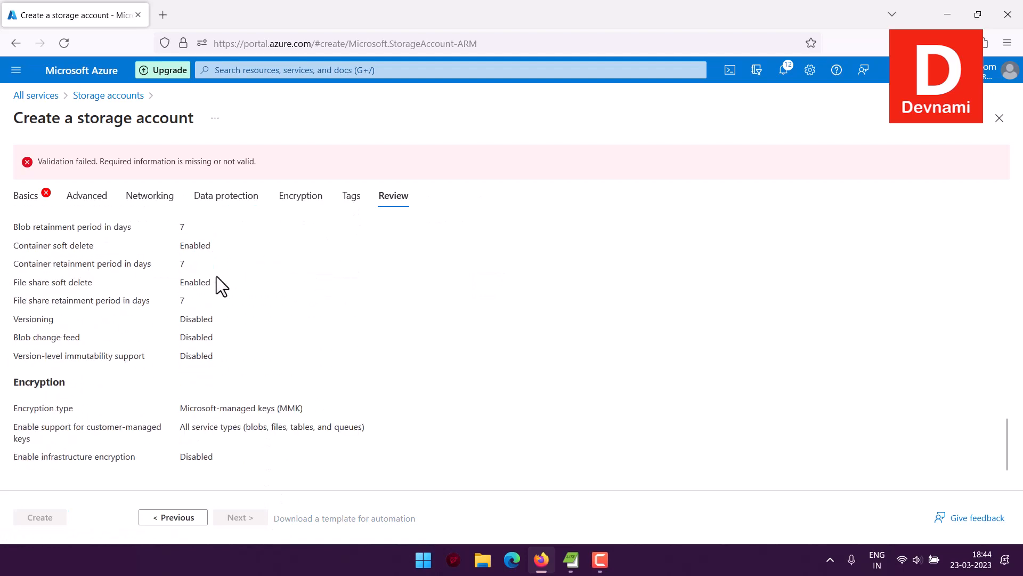
scroll(219, 281, "up", 10)
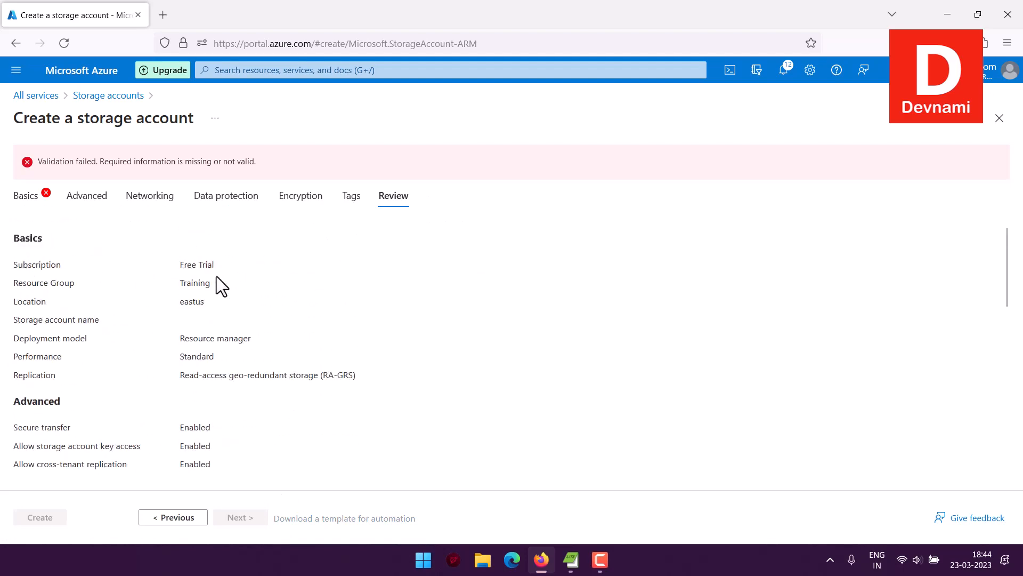
left_click(121, 97)
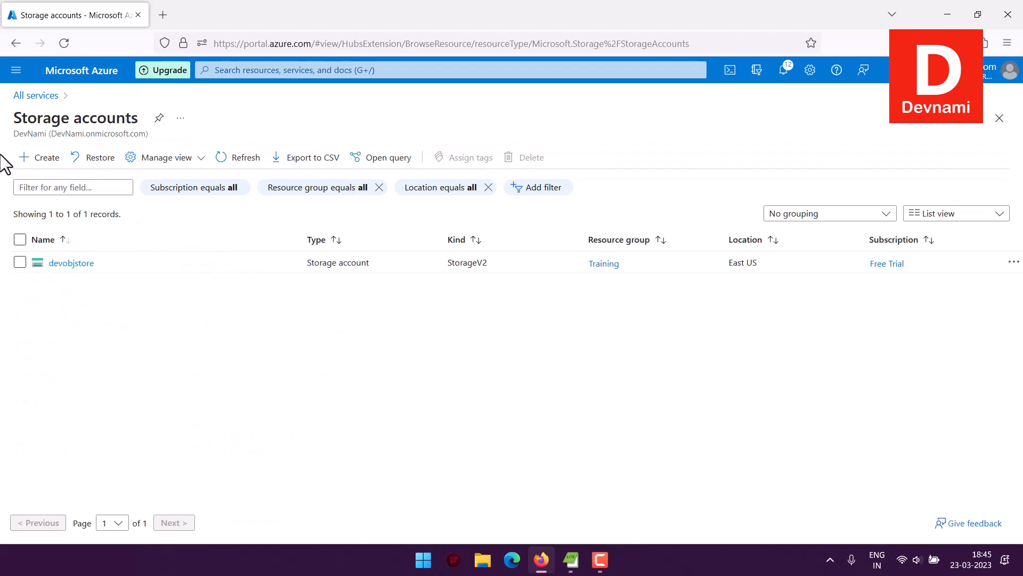
Open the devobjstore account's Overview and collapse the storage accounts list.
left_click(74, 263)
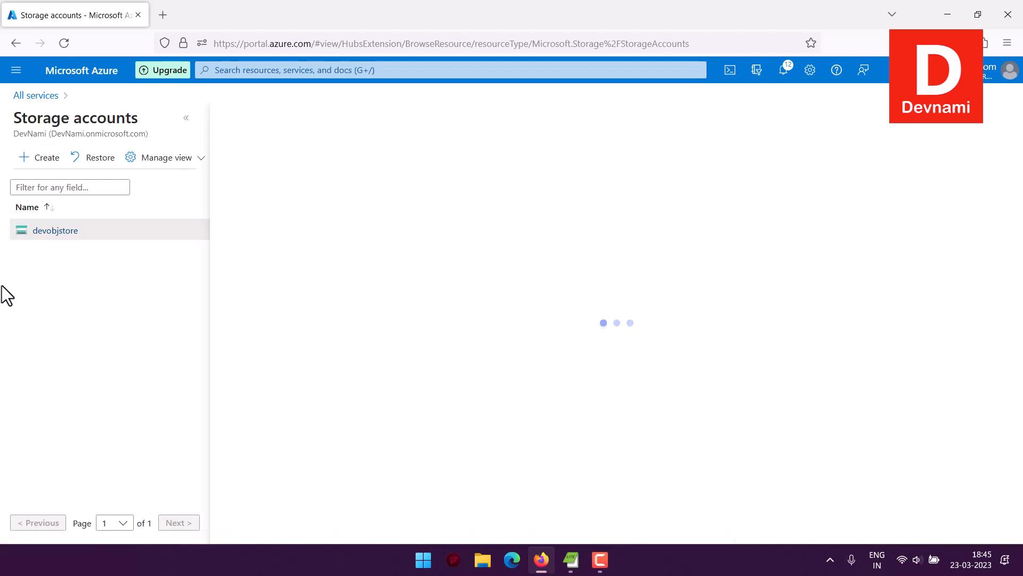
left_click(186, 118)
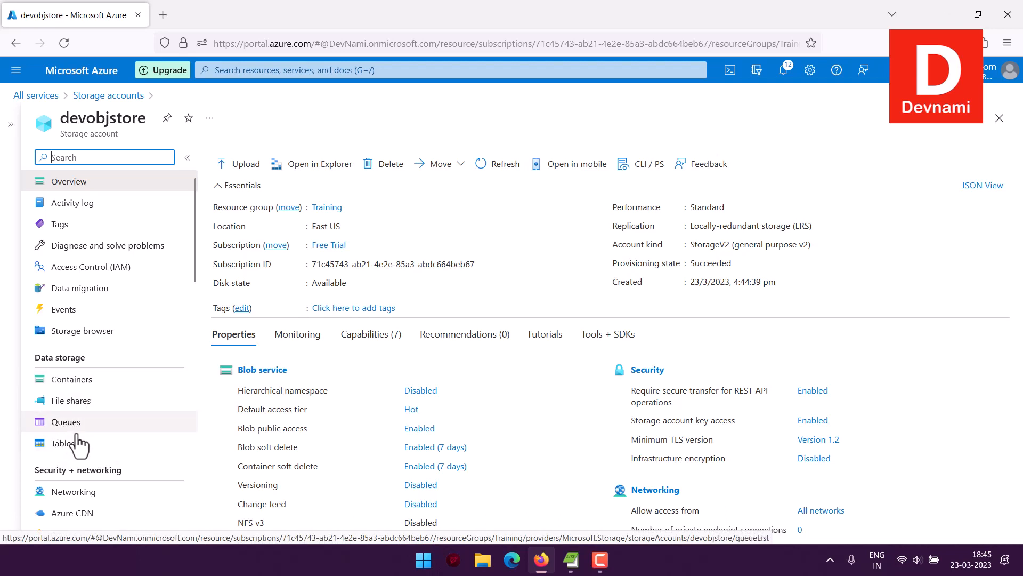
Check devobjstore's Tables blade and Storage browser tables, confirming no tables exist yet.
left_click(62, 442)
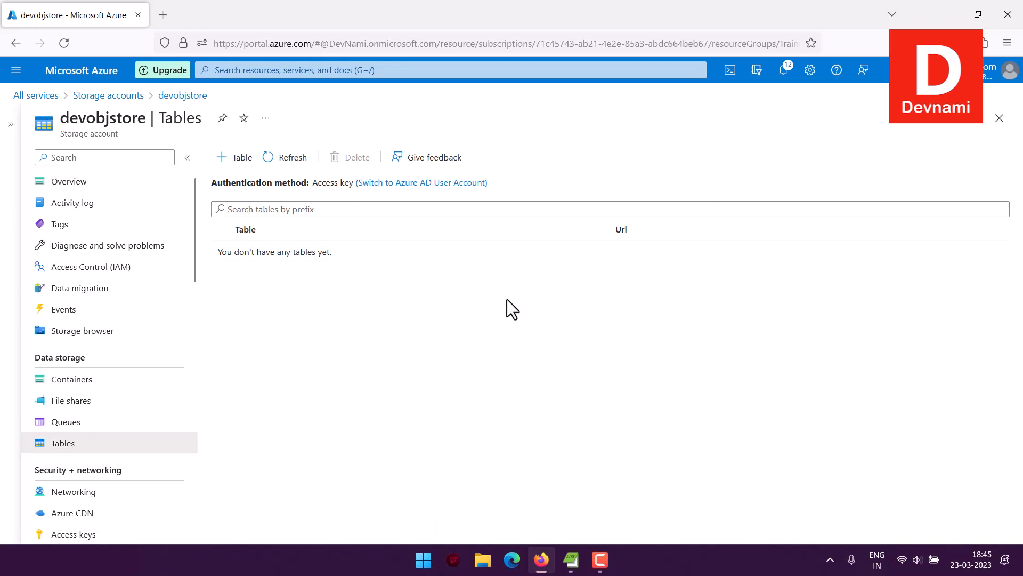
left_click(93, 333)
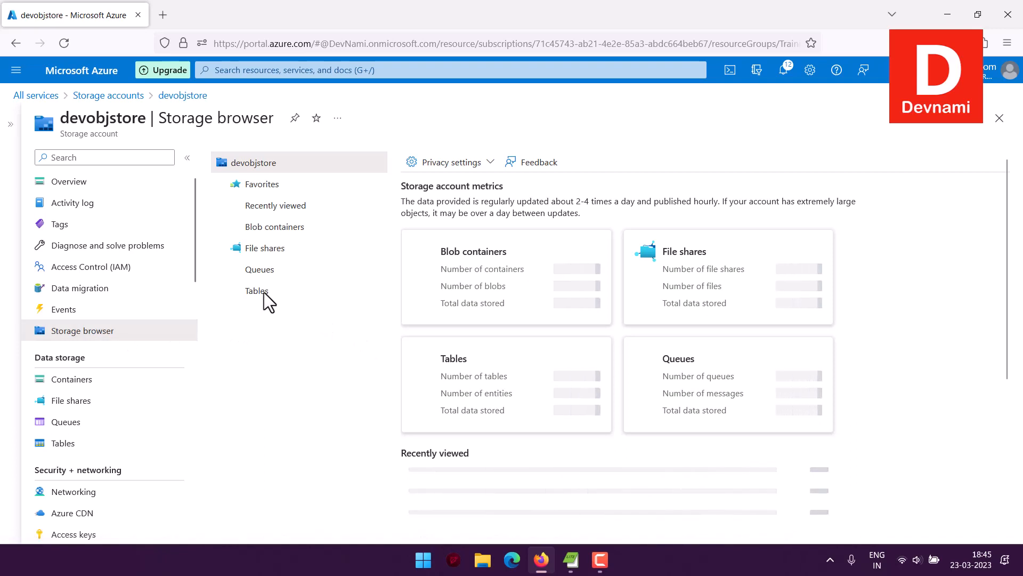
left_click(264, 292)
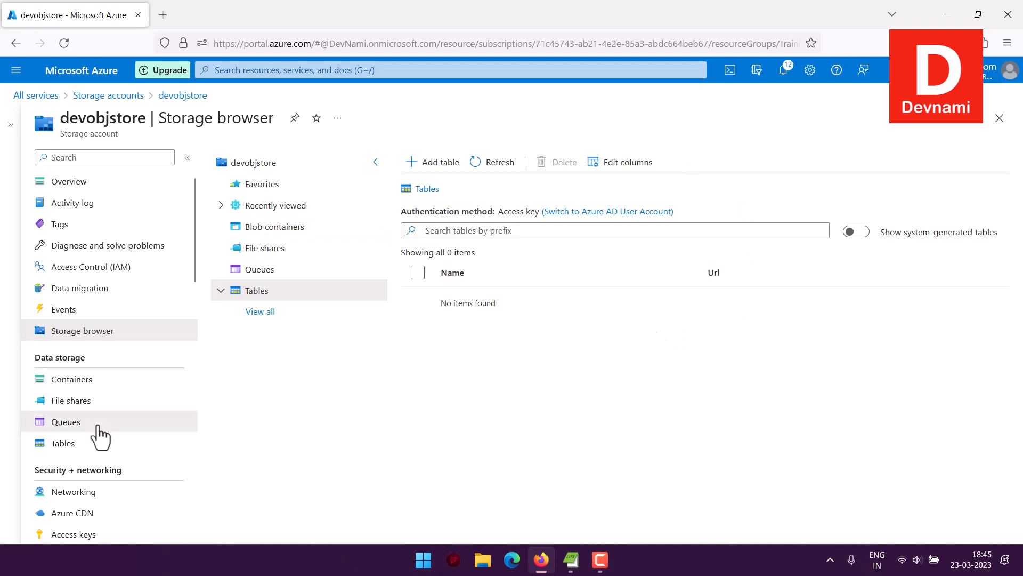
left_click(80, 424)
left_click(75, 444)
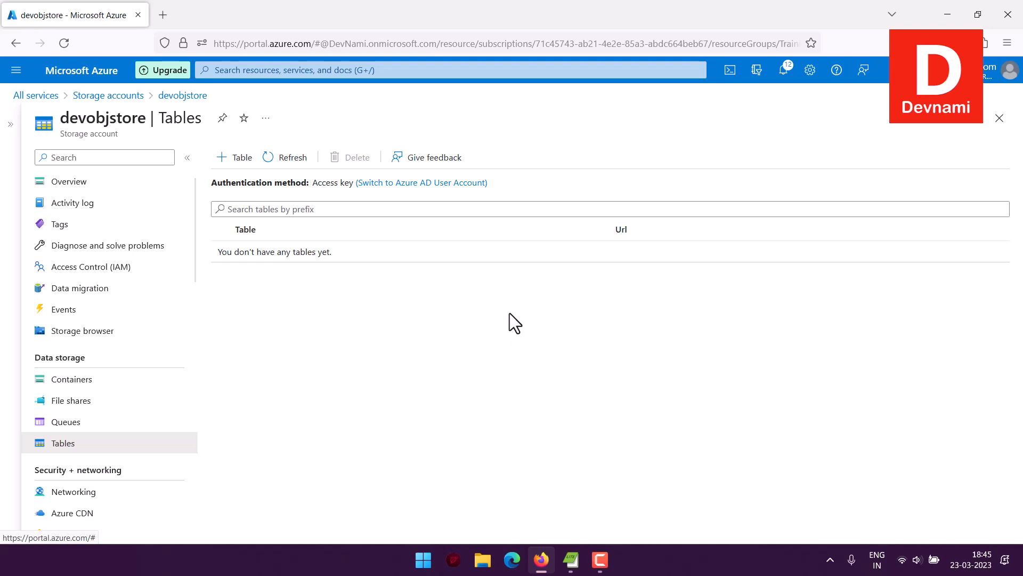
Add a new table named mytable to devobjstore.
left_click(238, 159)
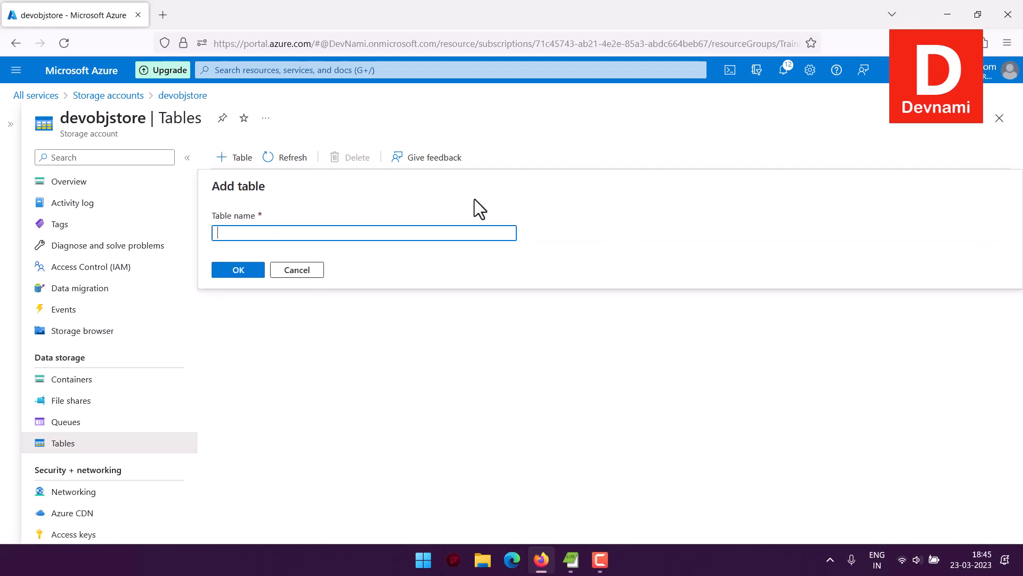
type("mytable")
left_click(250, 268)
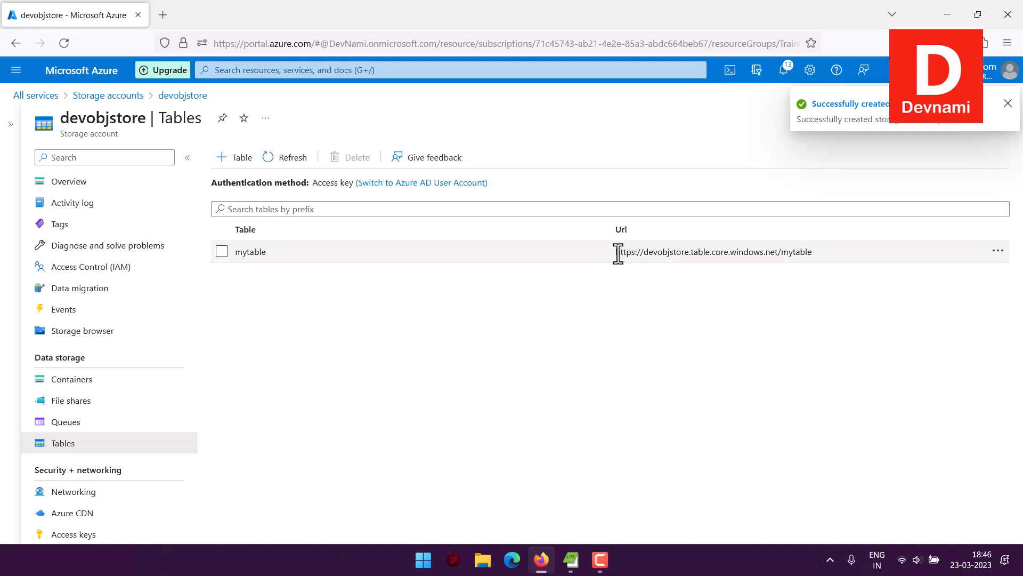
left_click_drag(616, 251, 800, 254)
right_click(800, 254)
left_click(818, 265)
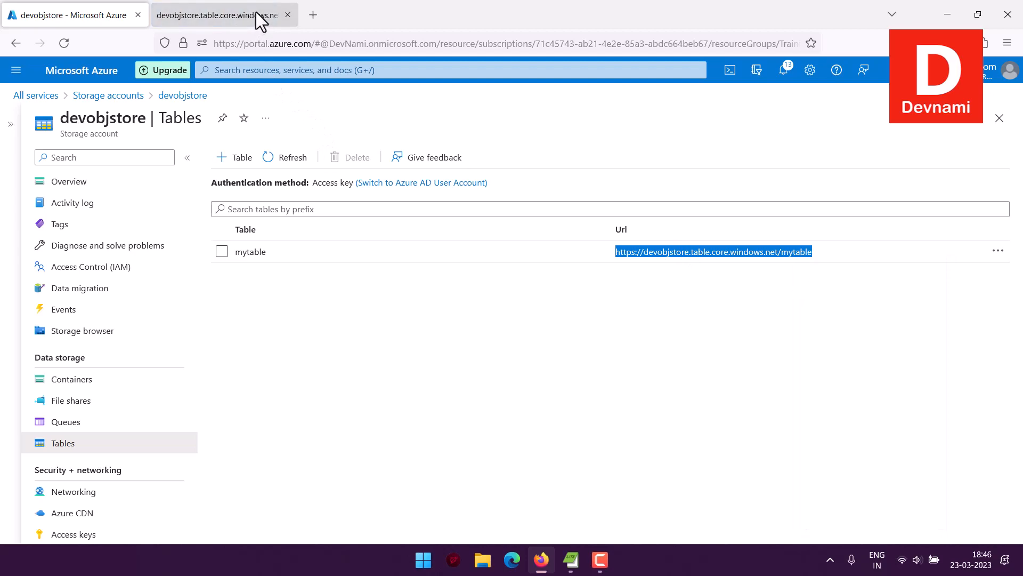
View the ResourceNotFound XML error at mytable's URL, then close that tab.
left_click(257, 15)
left_click_drag(72, 138, 203, 197)
left_click(207, 198)
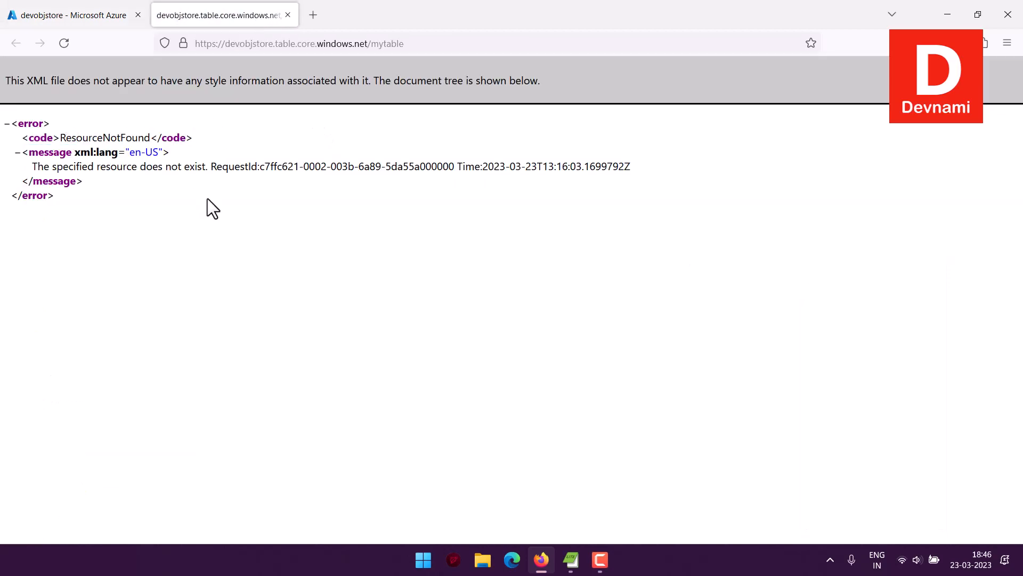
left_click(288, 15)
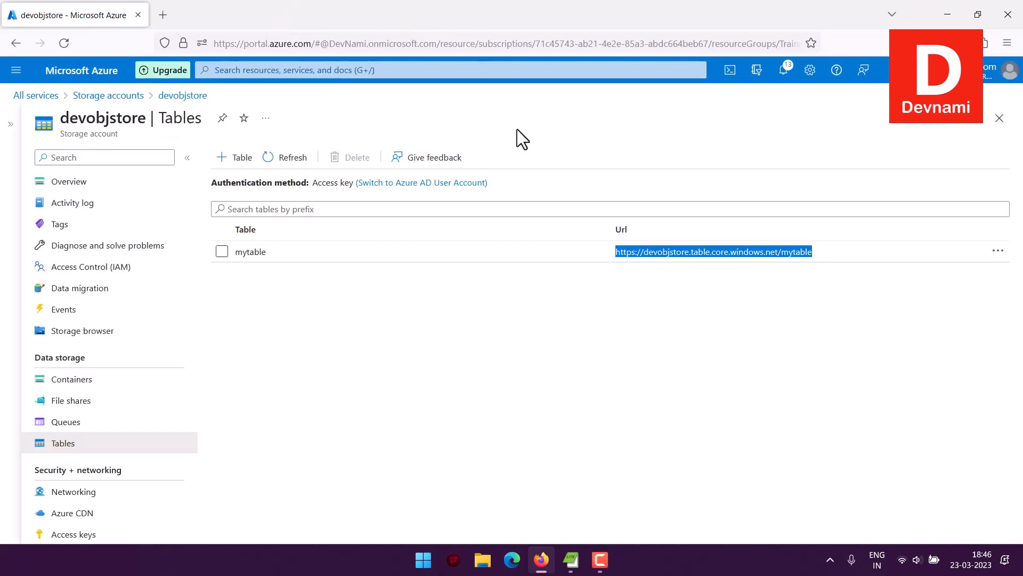
Toggle the mytable row selection and open, then dismiss, its actions menu, leaving it unselected.
left_click(496, 320)
left_click(999, 250)
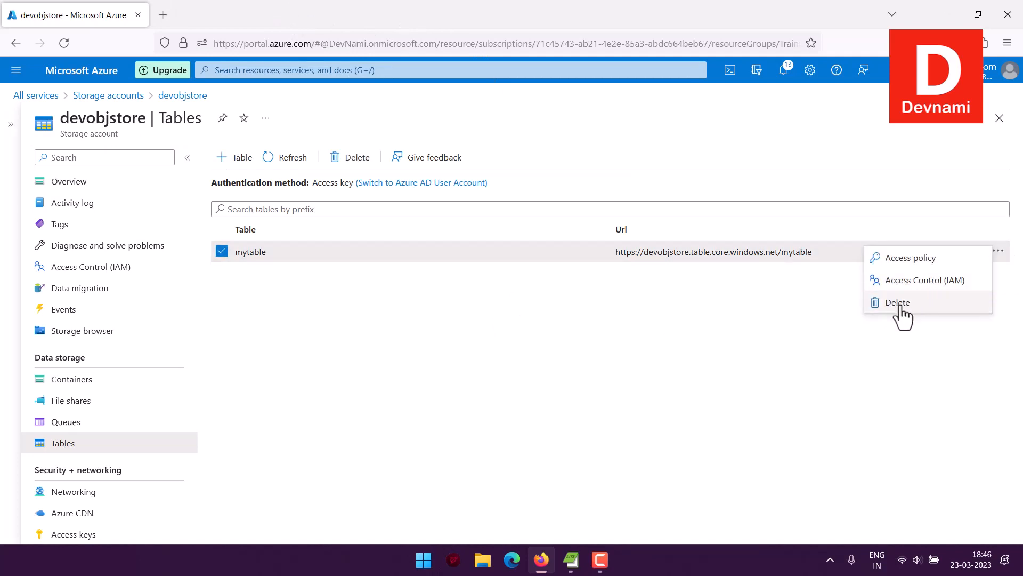
left_click(798, 288)
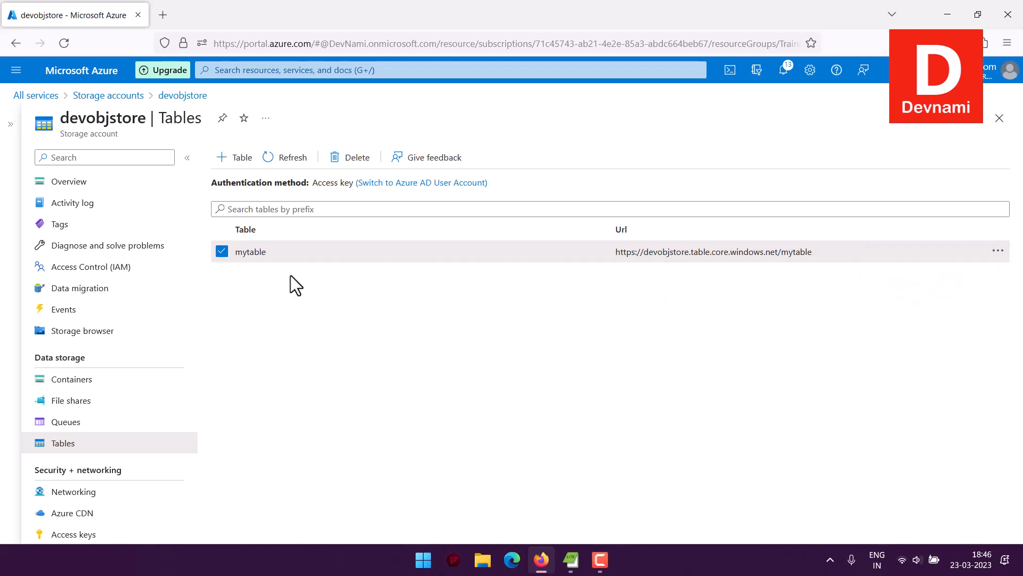
left_click(222, 251)
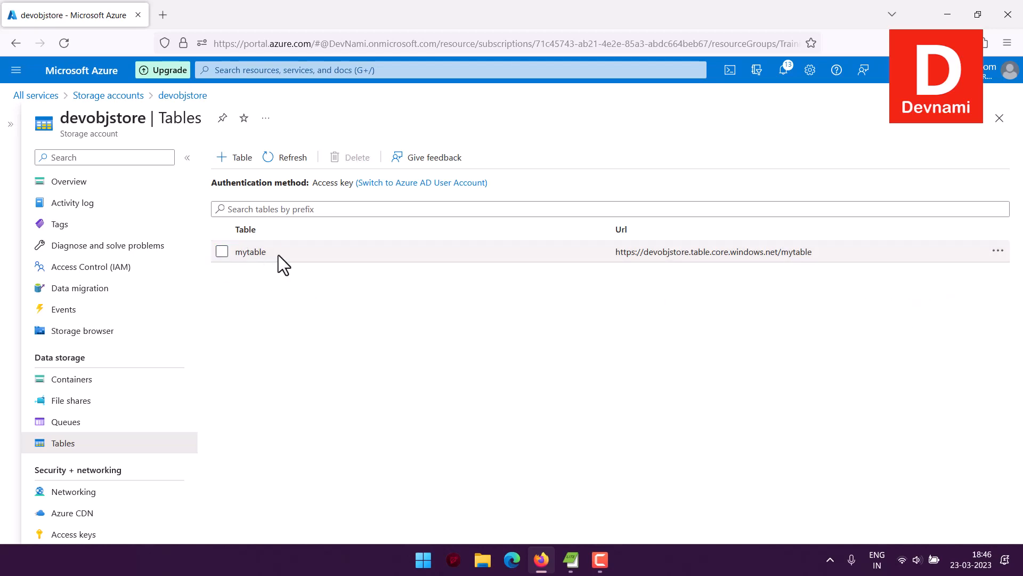
left_click(344, 251)
double_click(306, 251)
left_click(437, 273)
left_click(357, 254)
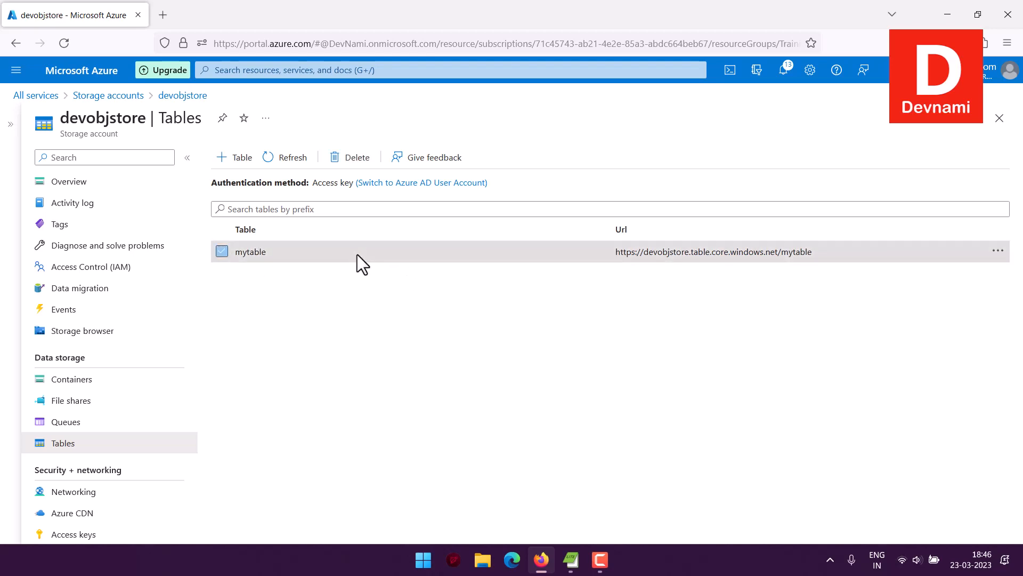
left_click(358, 254)
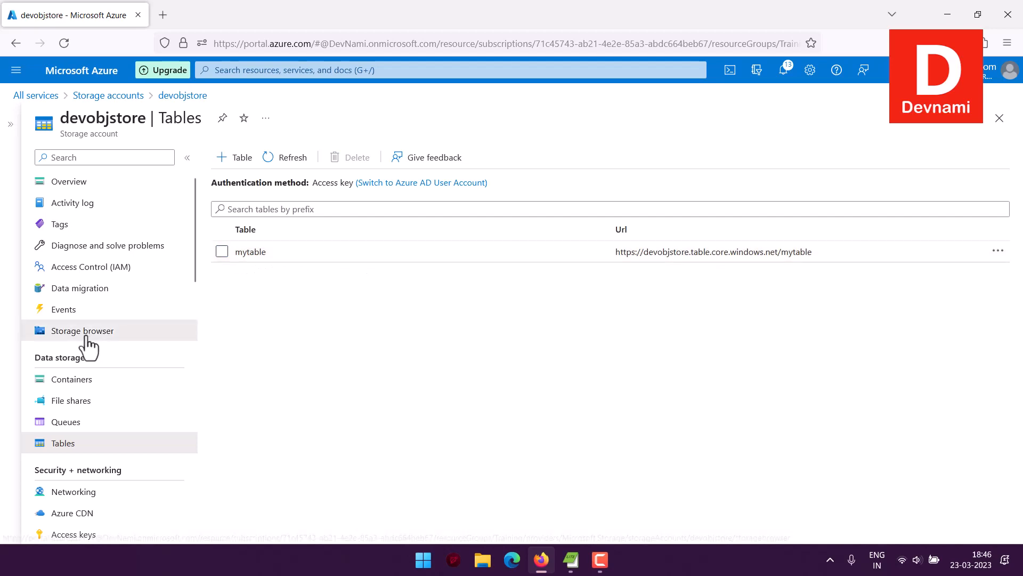
Open mytable under Tables in devobjstore's storage browser, showing its empty entity list.
left_click(49, 337)
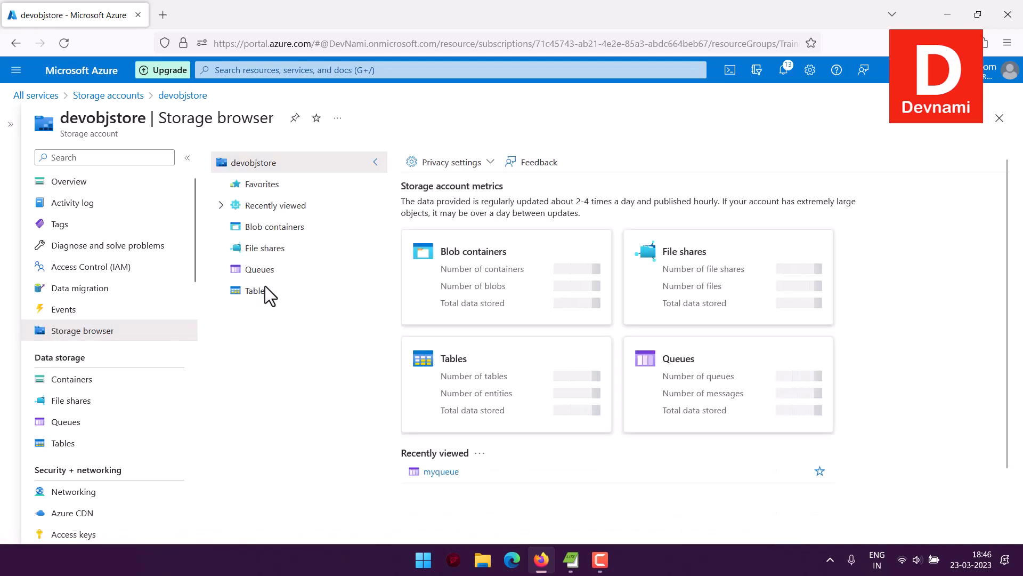
left_click(264, 294)
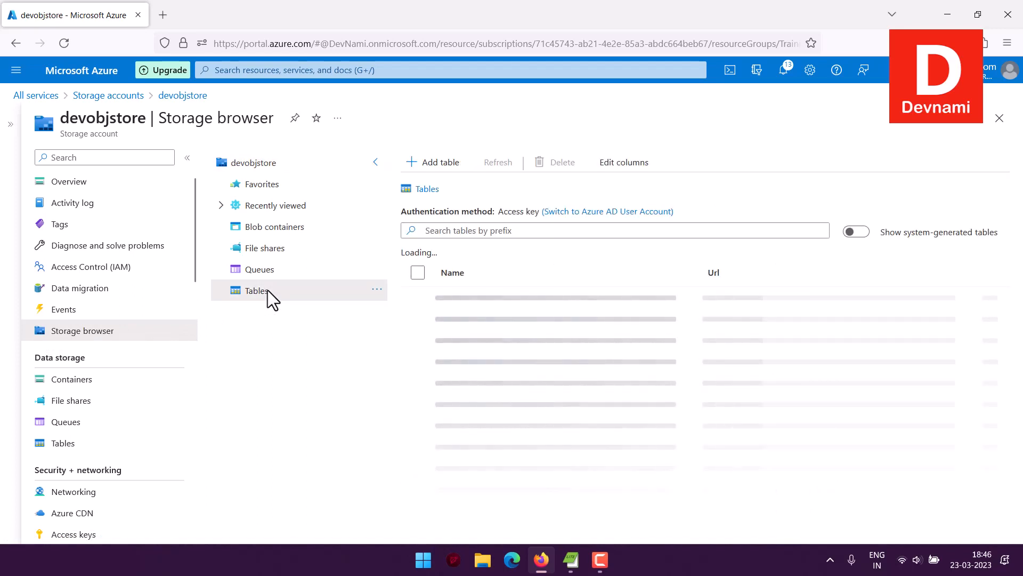
left_click(187, 158)
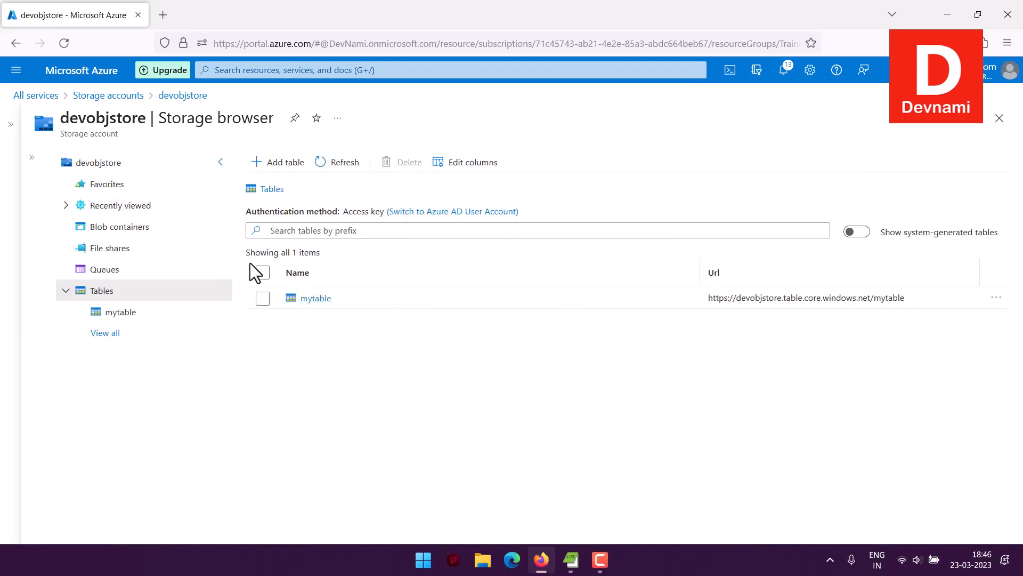
left_click(315, 298)
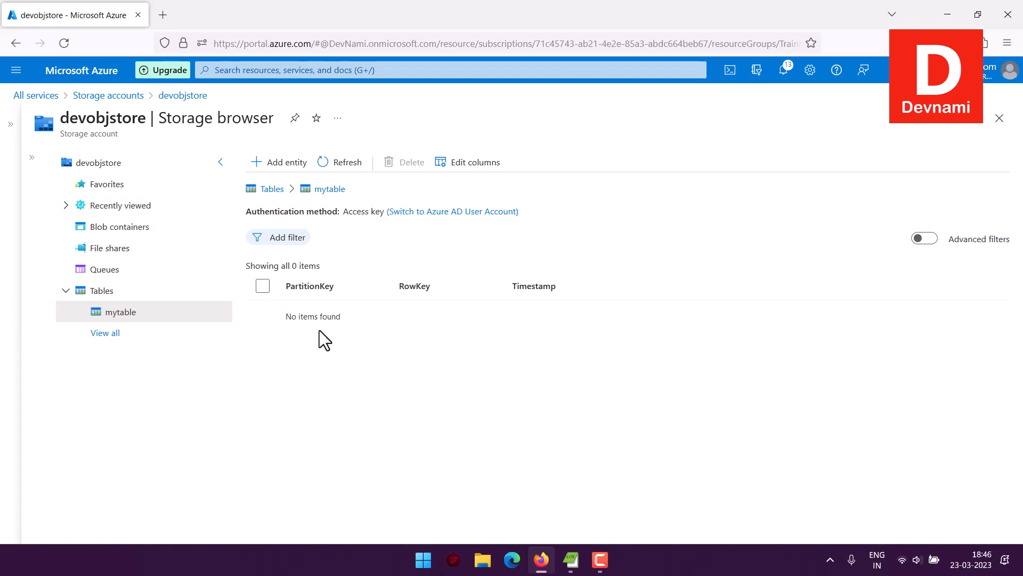
Begin a new mytable entity with PartitionKey pkey and RowKey rkey.
left_click(287, 162)
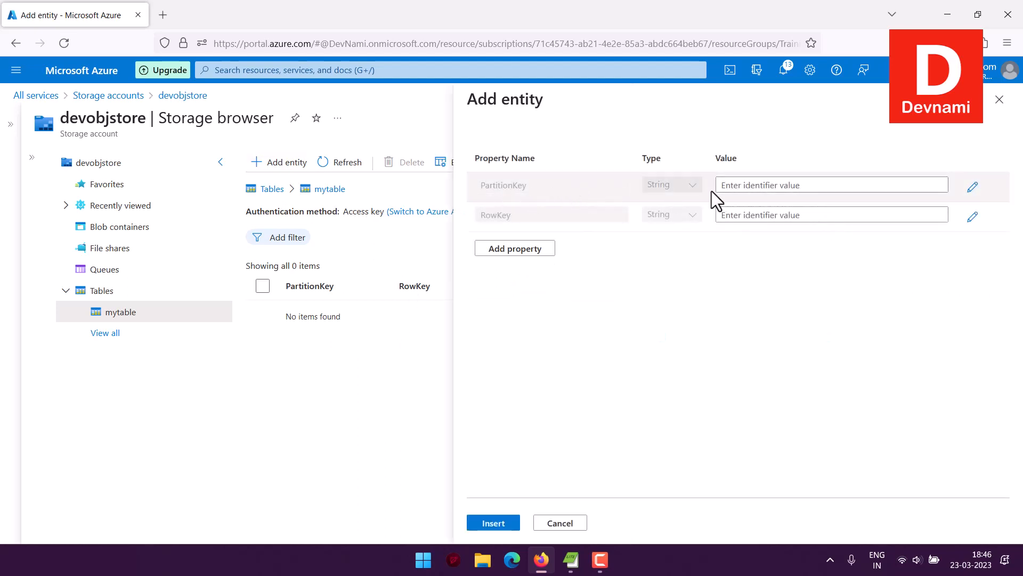
left_click(784, 192)
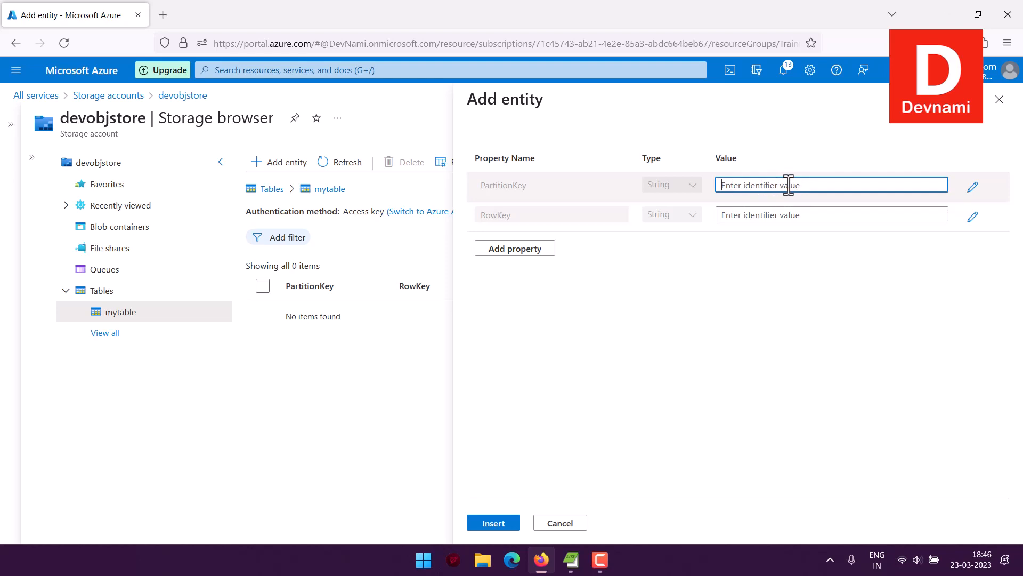
type("10")
key("BackSpace")
type("pkey")
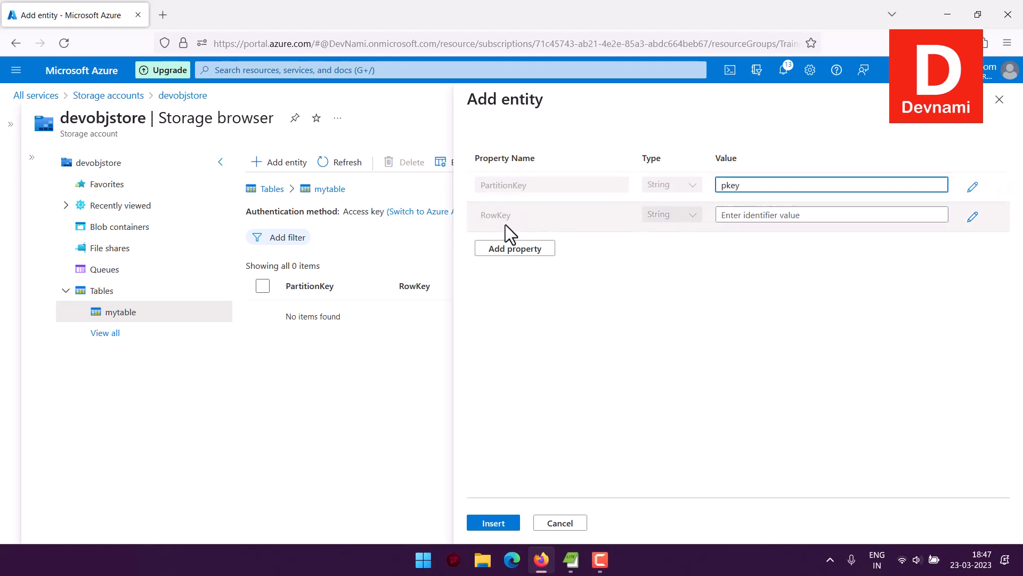
left_click(745, 216)
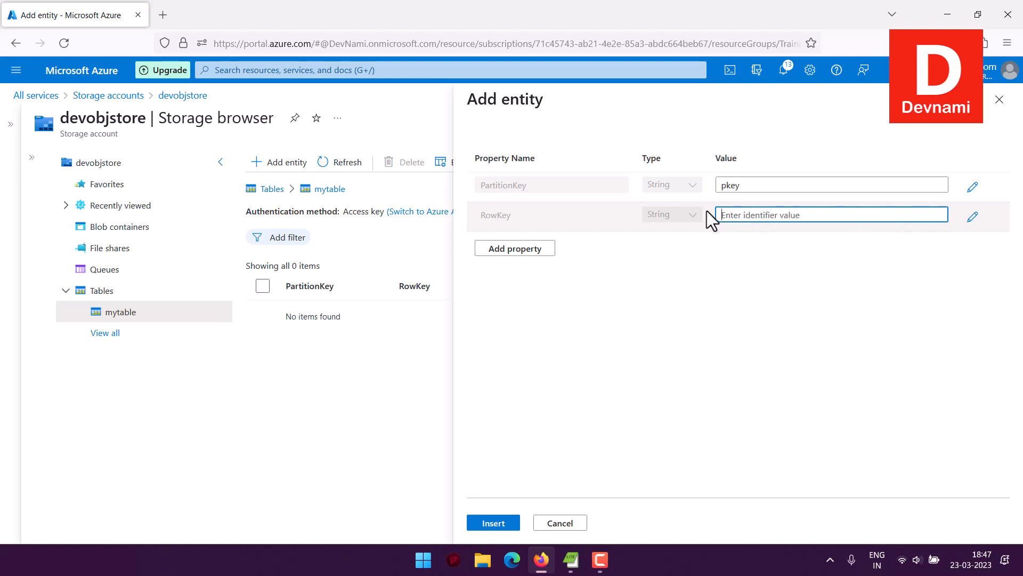
type("rkey")
Add lastName and firstName properties holding the person's surname and first name.
left_click(525, 249)
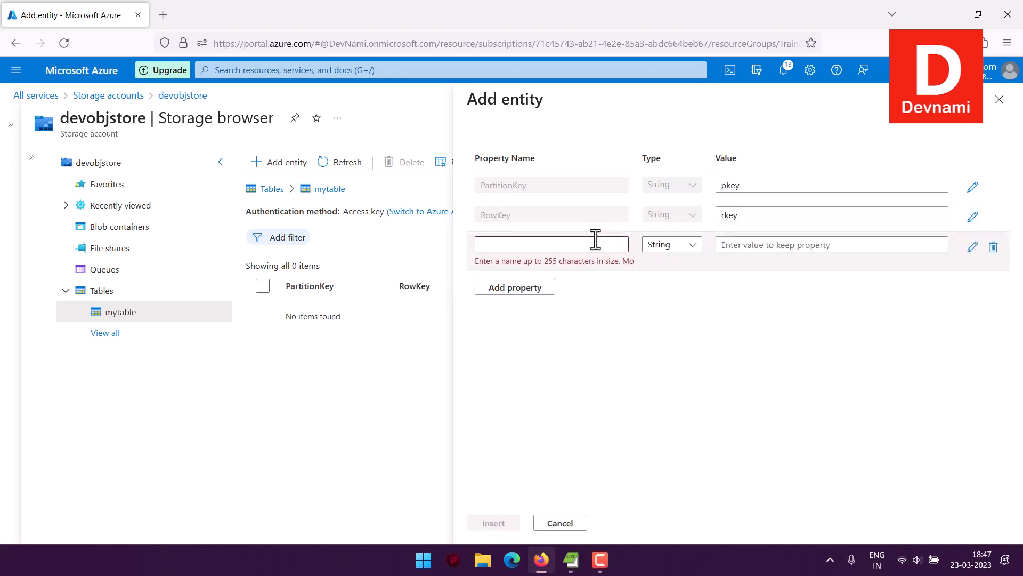
left_click(525, 245)
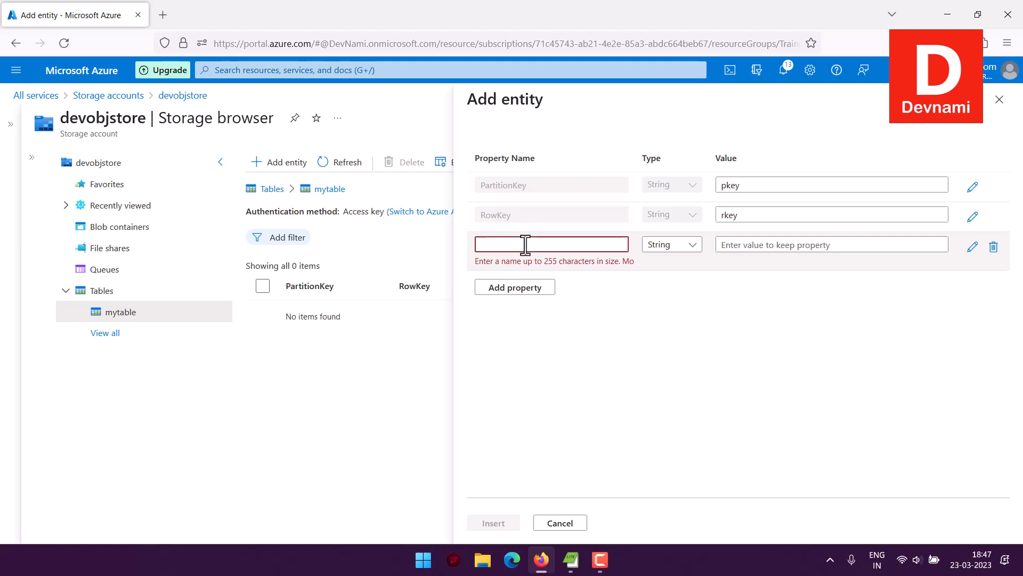
type("lastName")
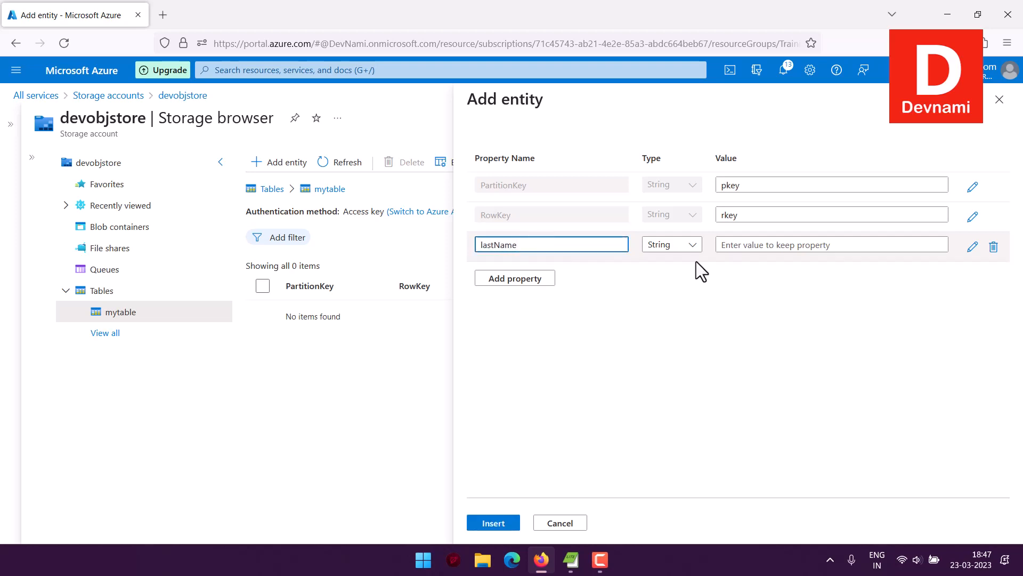
left_click(761, 245)
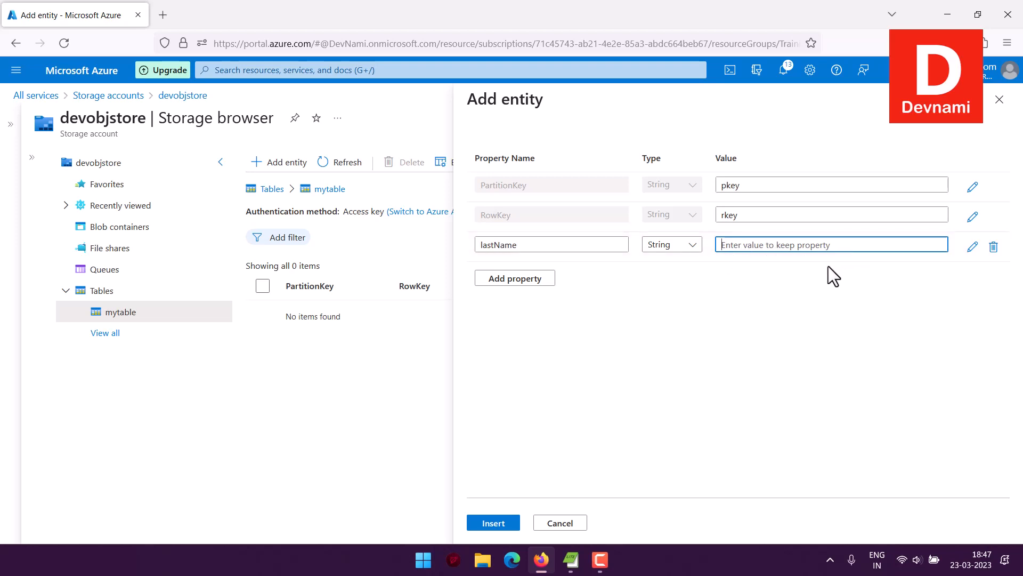
left_click(531, 277)
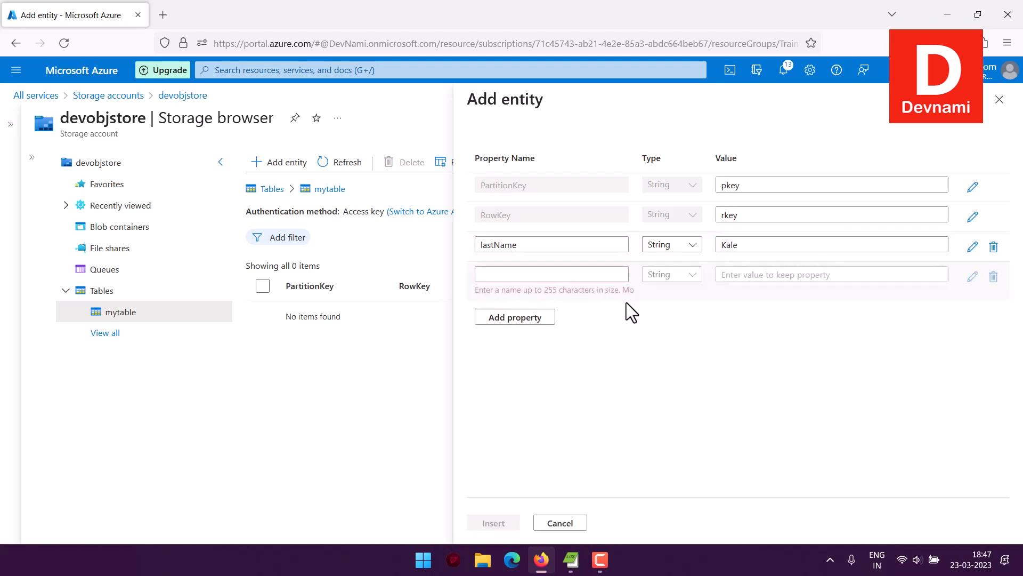
left_click(557, 275)
type("firstName")
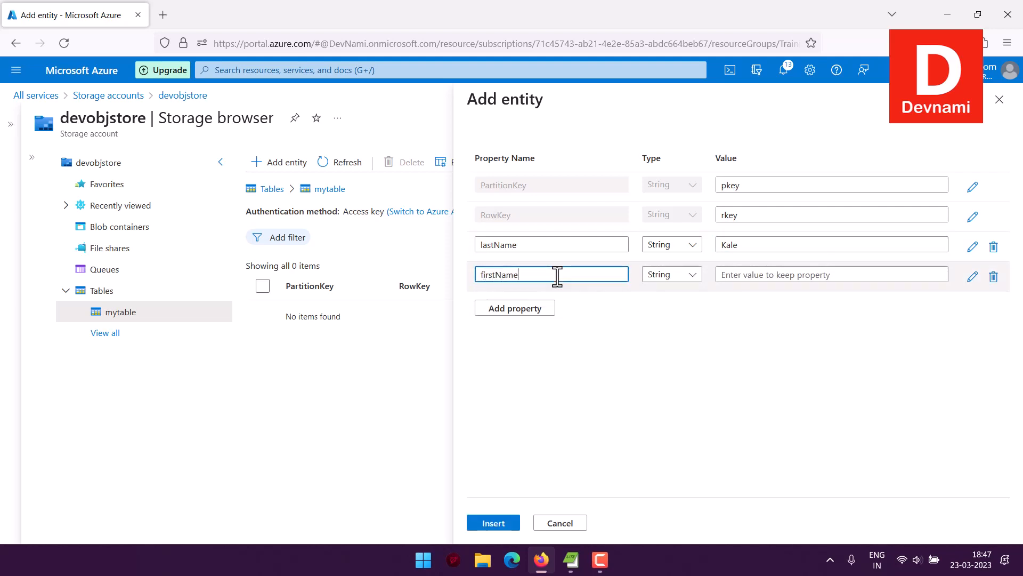
left_click(752, 276)
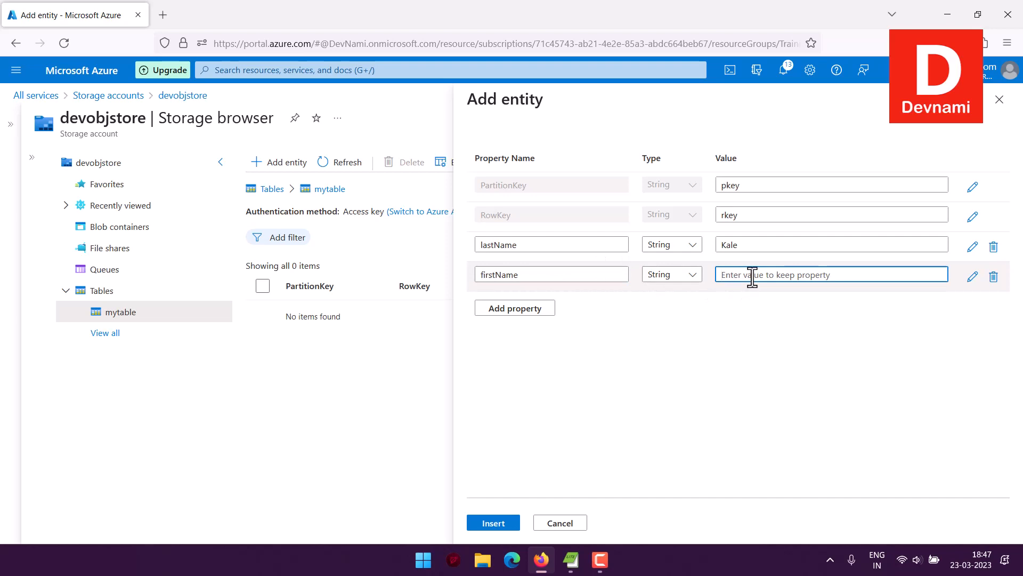
left_click(725, 328)
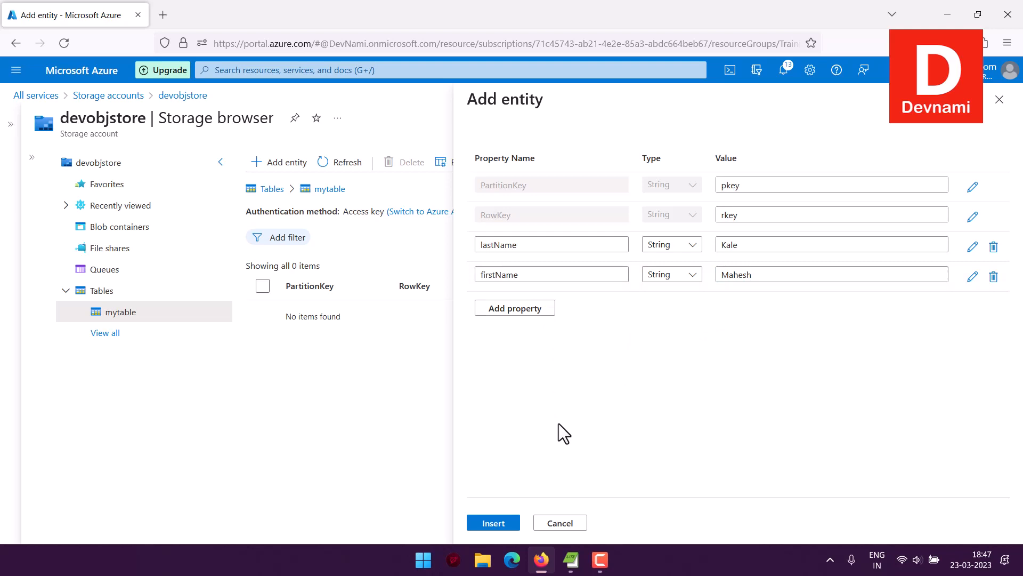
Add a company property with the value DevNami.
left_click(516, 309)
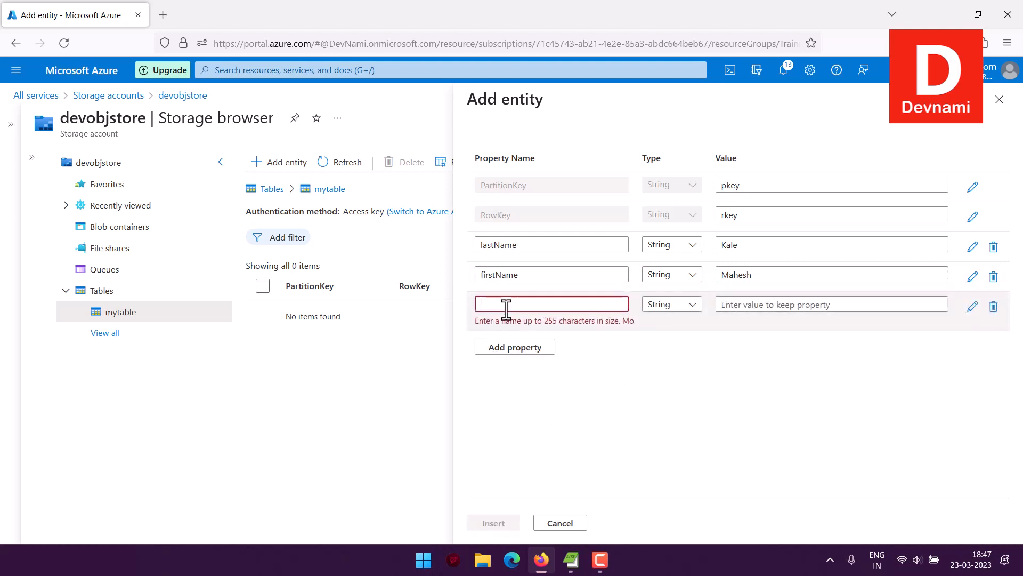
type("company")
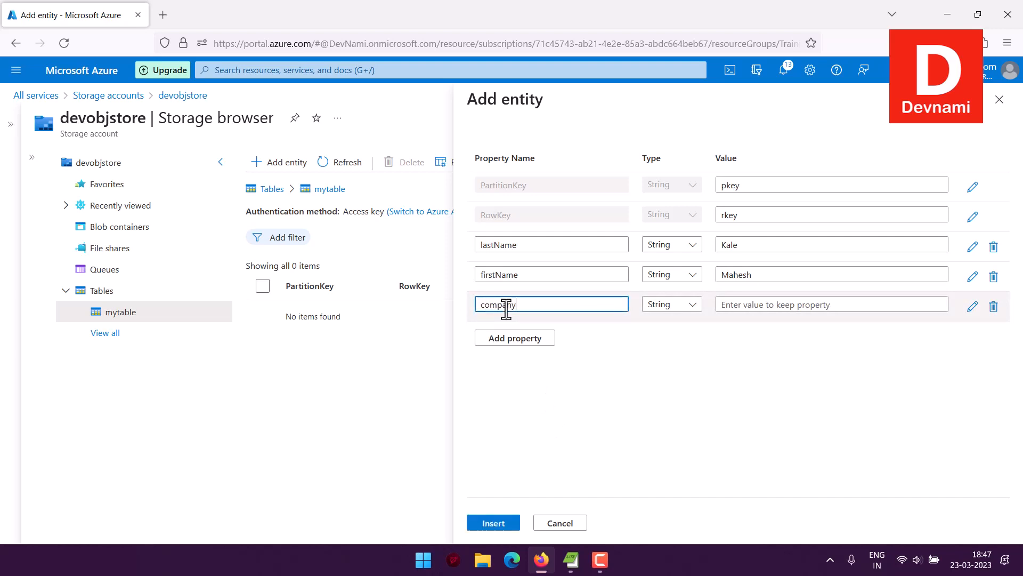
left_click(804, 303)
type("Dev")
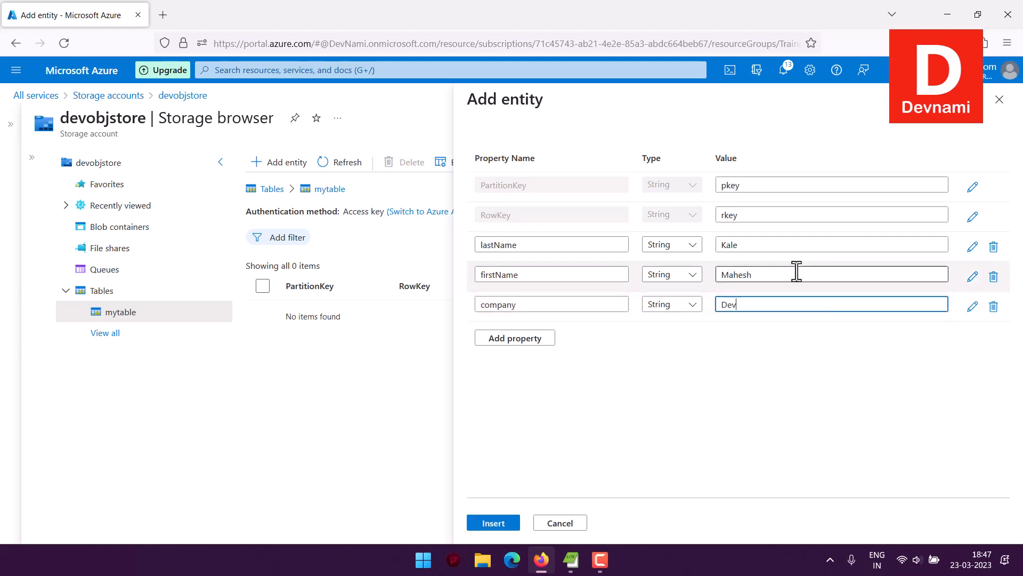
type("Nami")
Insert the pkey entity into mytable and bring up the Edit columns panel.
left_click(505, 524)
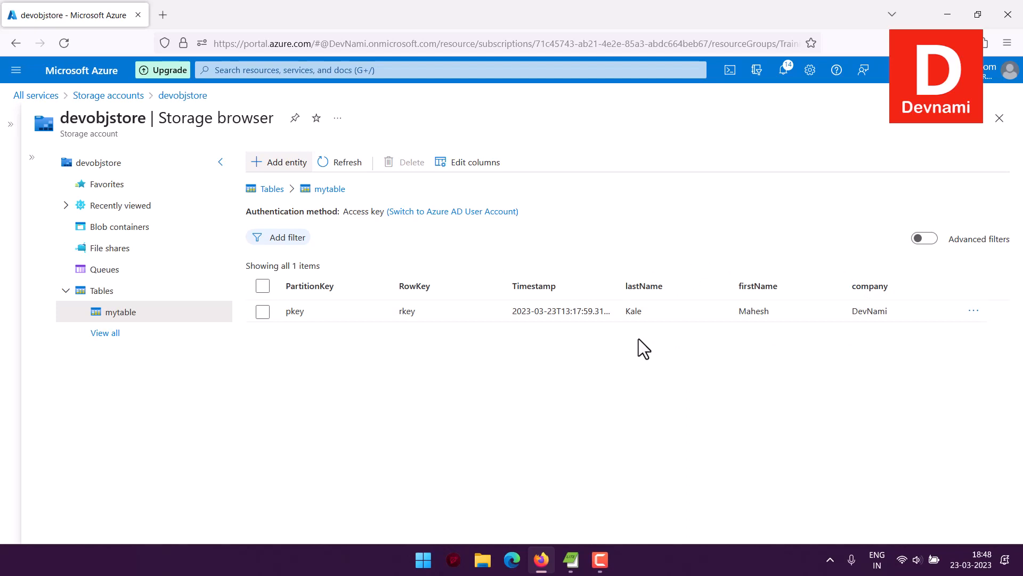
left_click(472, 165)
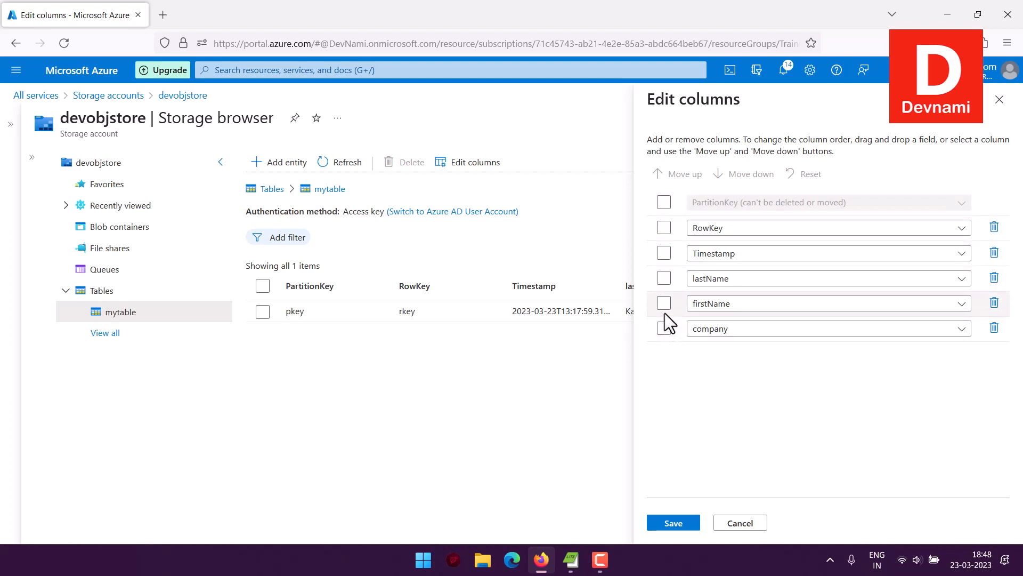
Move the company column to the top with firstName directly below it.
left_click(664, 327)
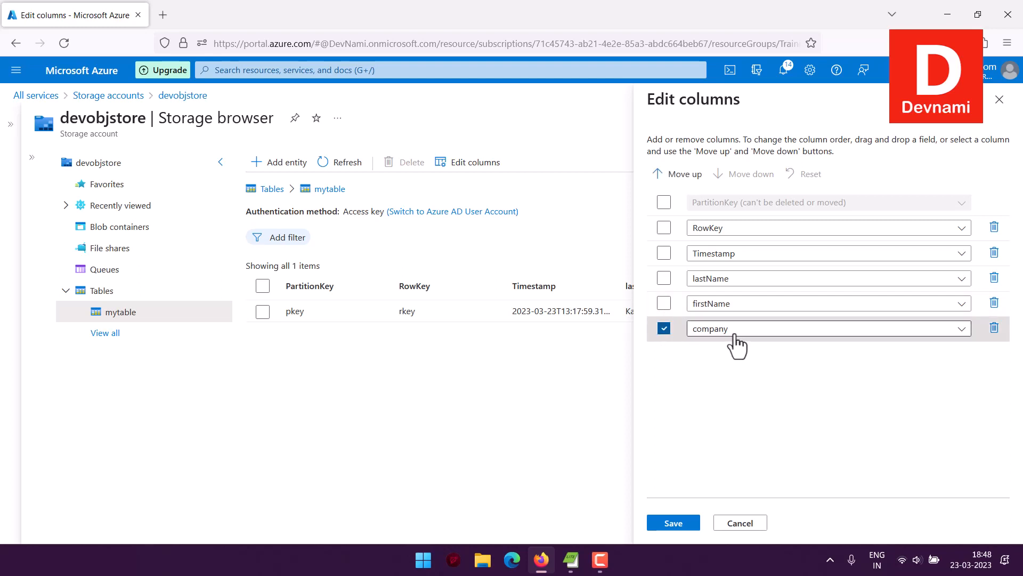
left_click(684, 175)
left_click(684, 174)
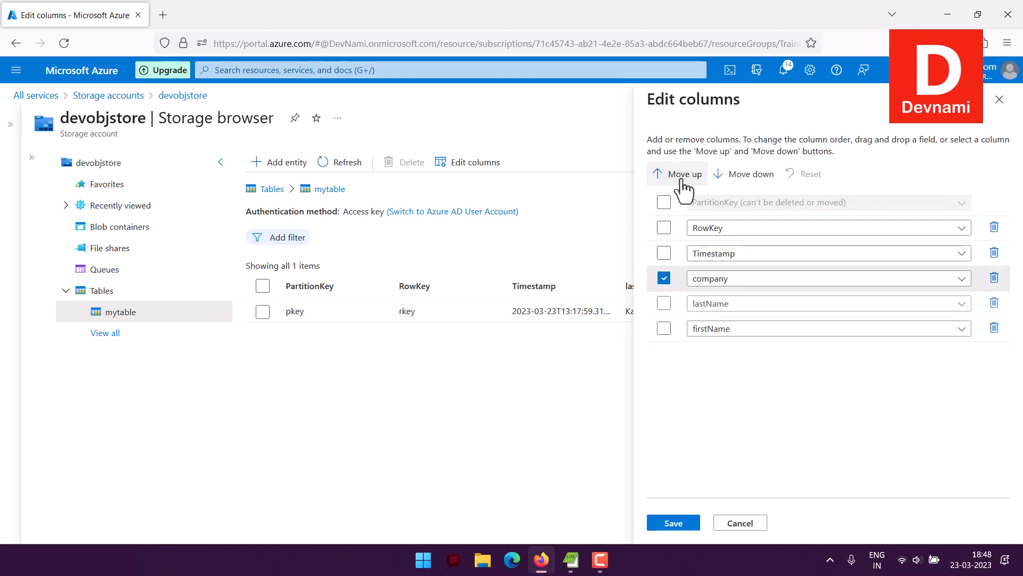
left_click(683, 175)
left_click(684, 174)
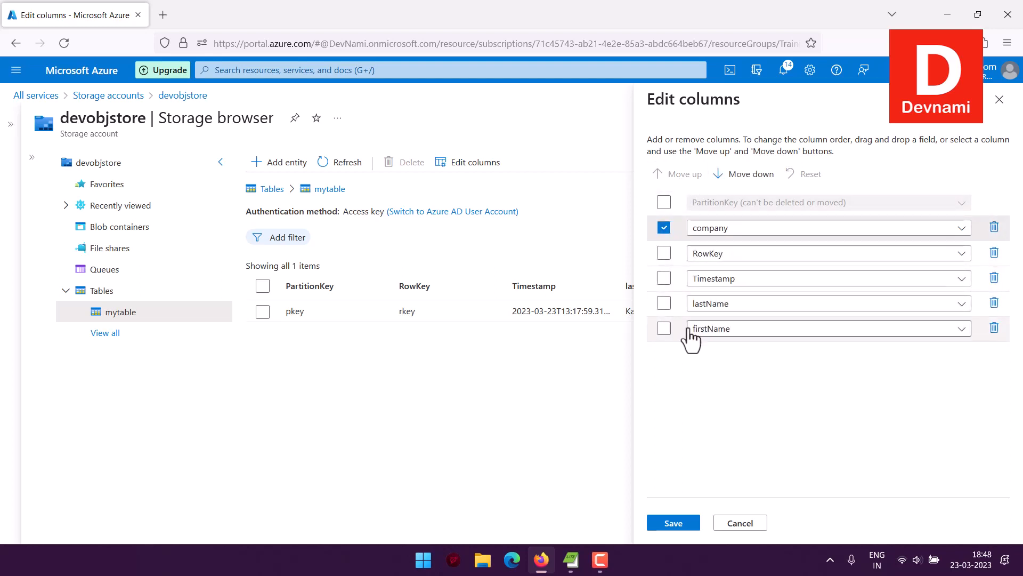
left_click(665, 329)
left_click(673, 182)
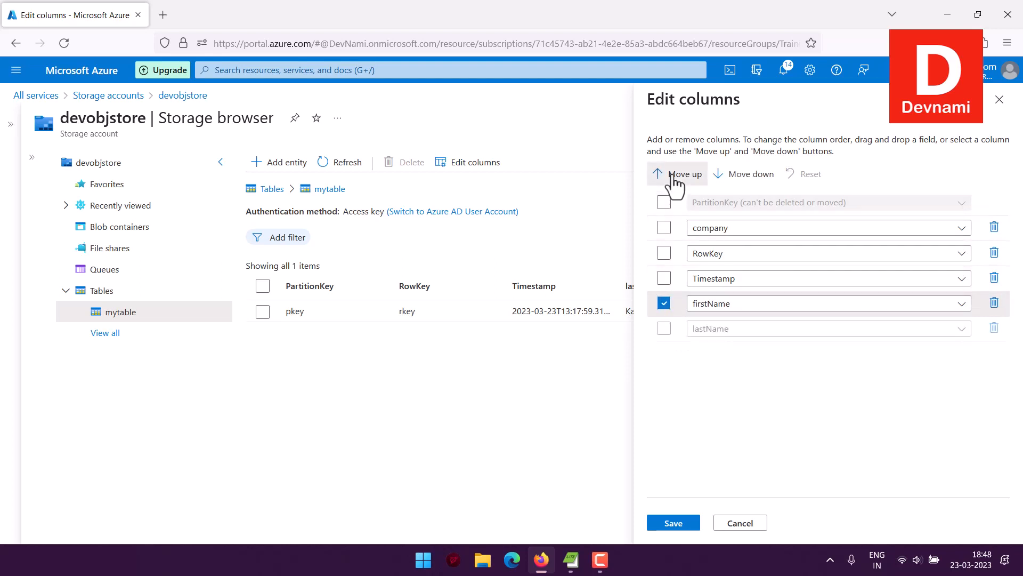
left_click(672, 182)
left_click(672, 181)
left_click(672, 181)
left_click(726, 173)
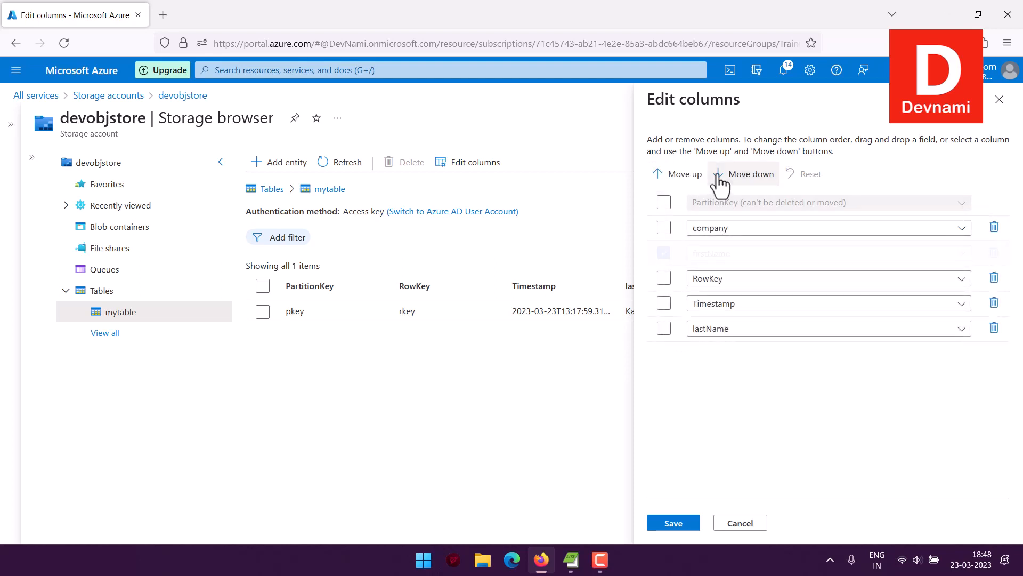
Place lastName after firstName, save the column order, and open the pkey entity.
left_click(668, 327)
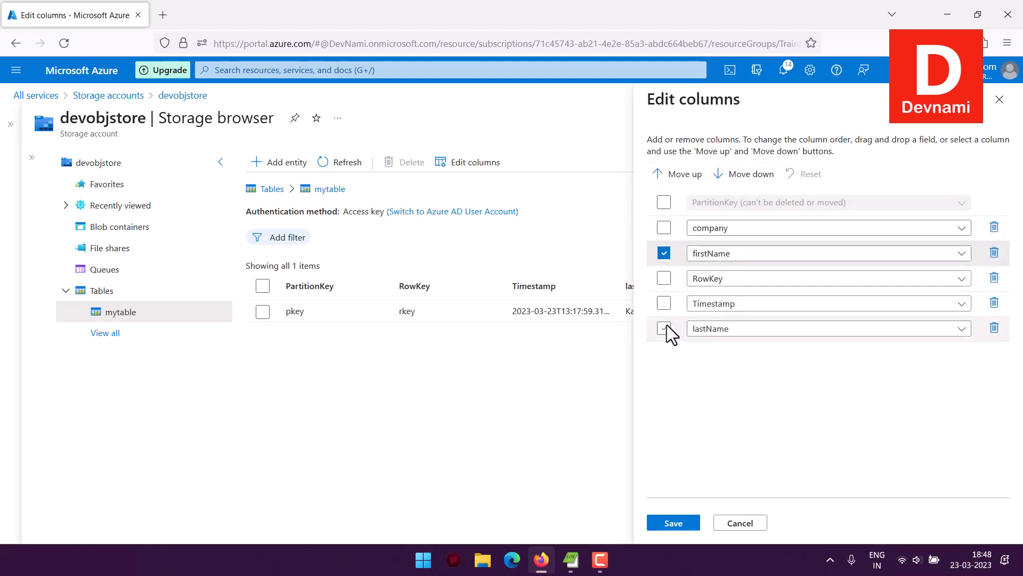
left_click(679, 179)
left_click(679, 179)
left_click(679, 179)
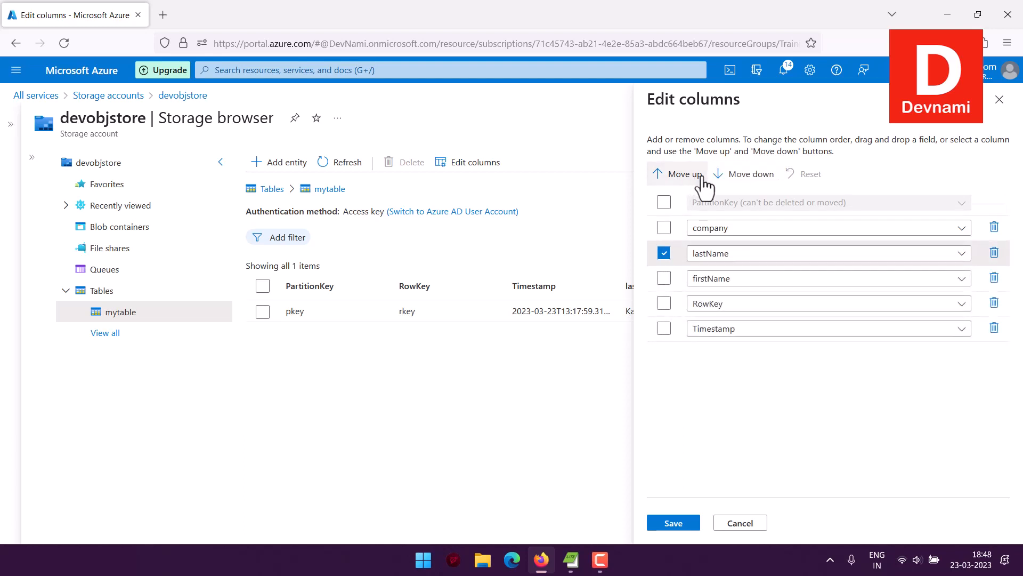
left_click(731, 176)
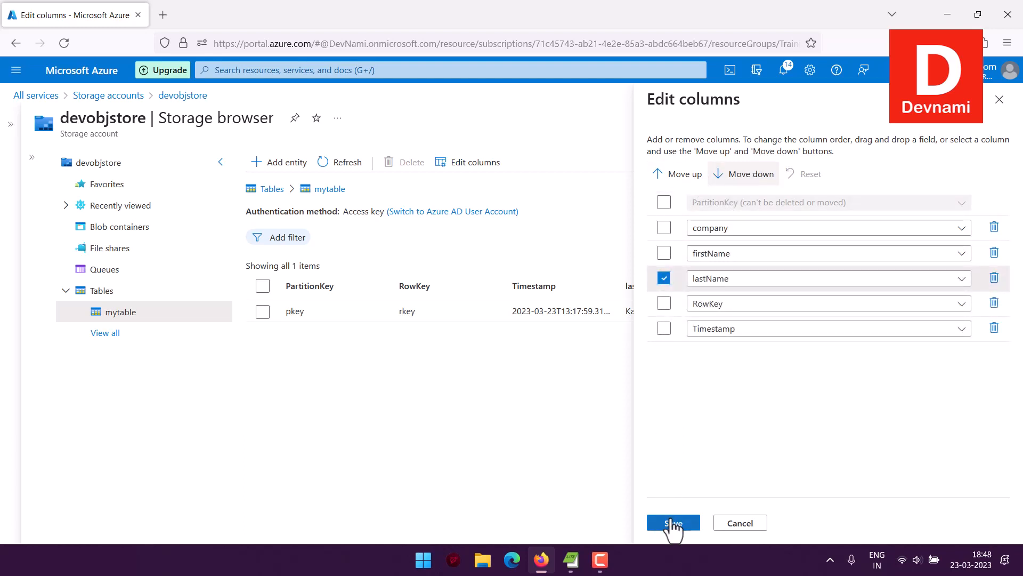
left_click(673, 522)
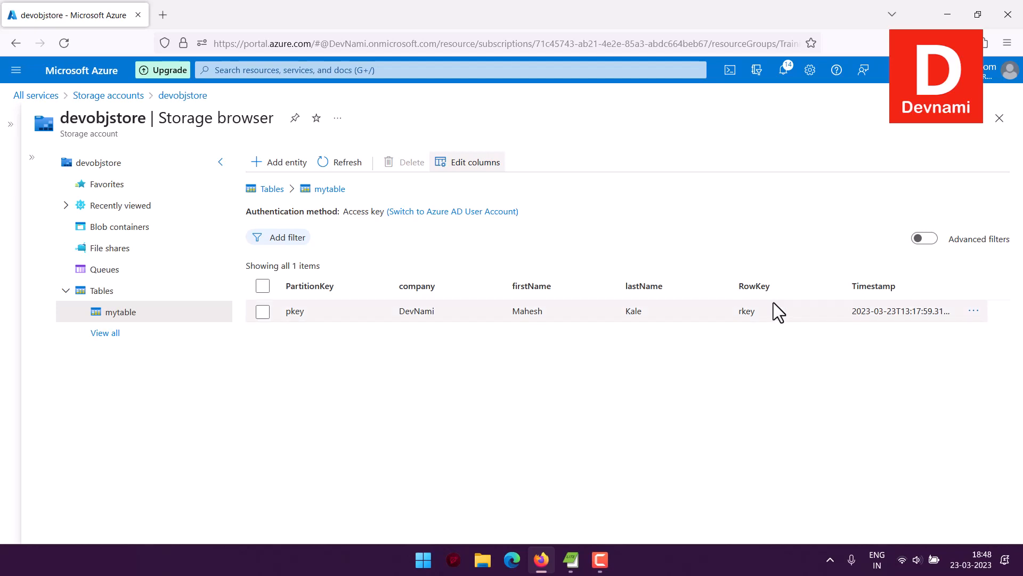
double_click(297, 311)
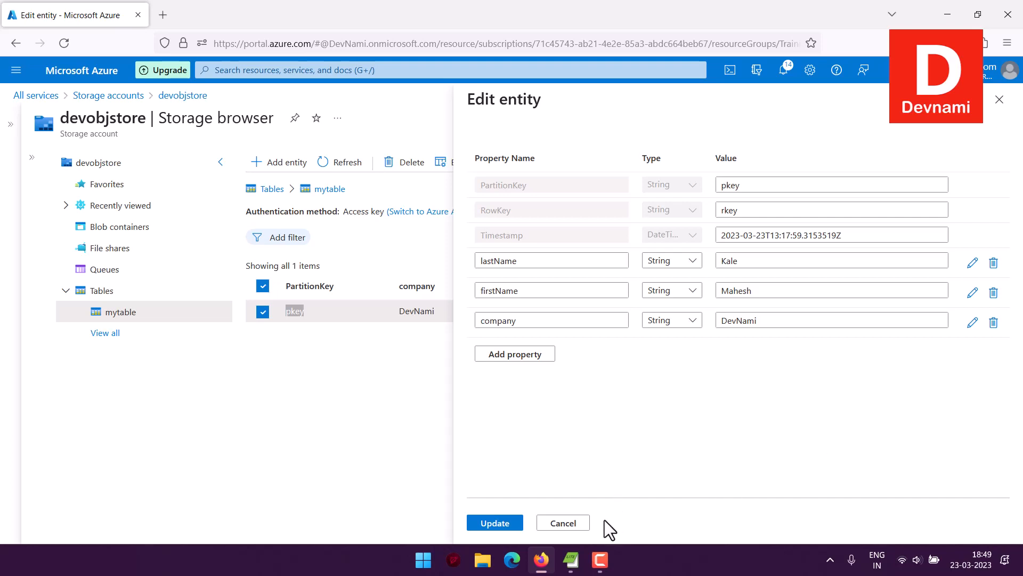
Cancel the Edit entity panel, discarding no changes to the pkey entity.
left_click(586, 523)
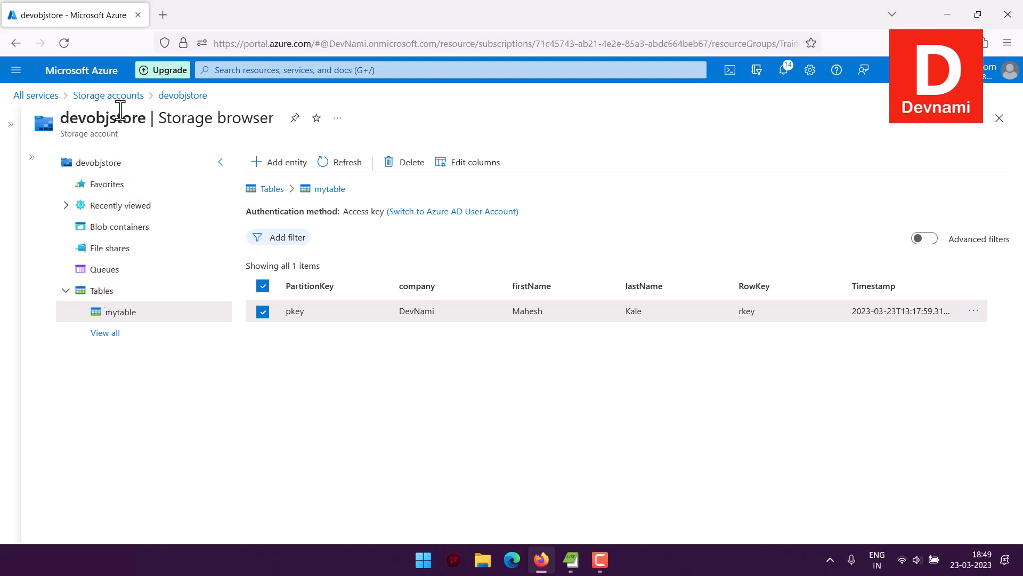
Return to devobjstore's Tables list and bring up the actions menu for mytable.
left_click(169, 96)
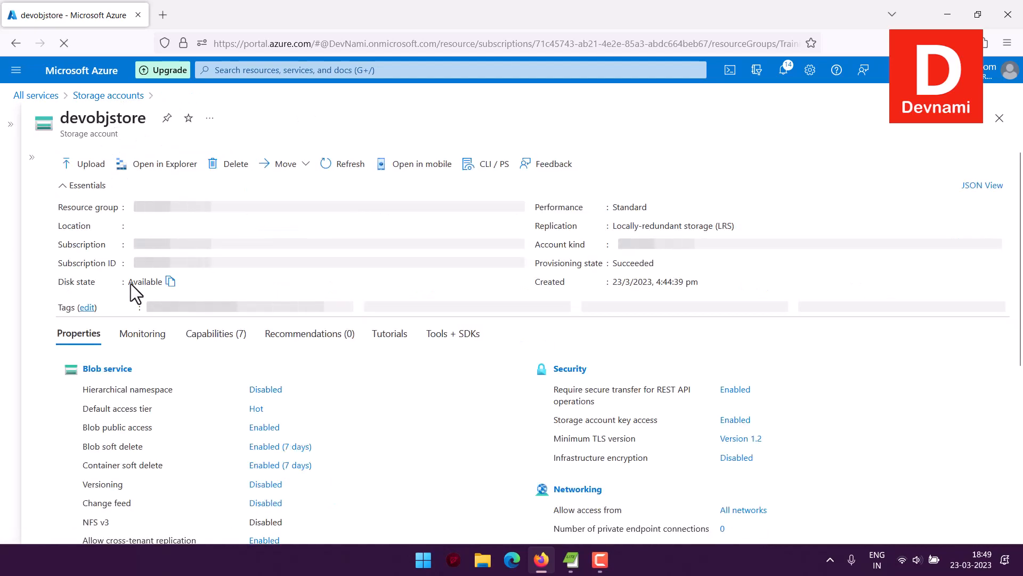
left_click(31, 160)
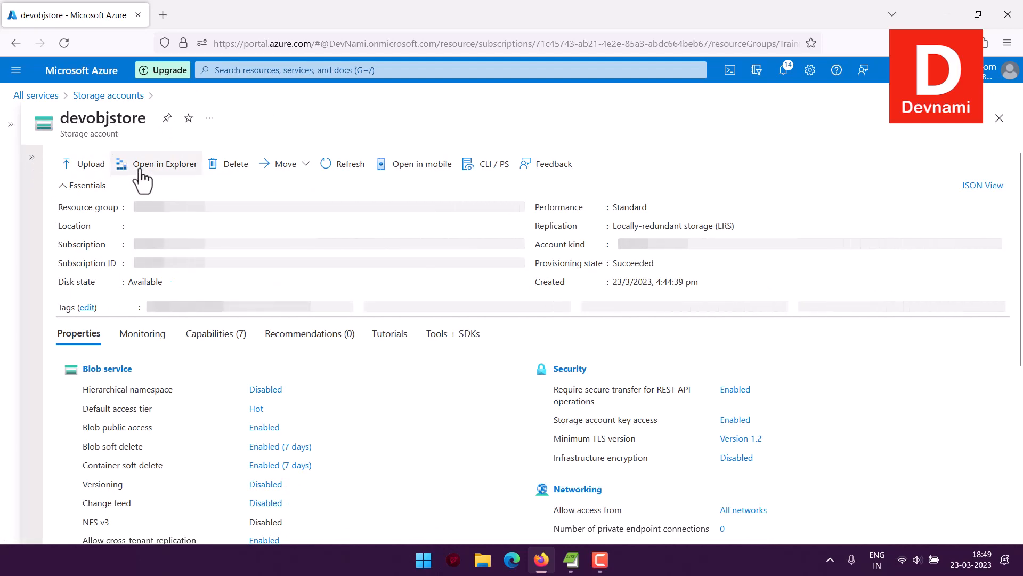
left_click(63, 443)
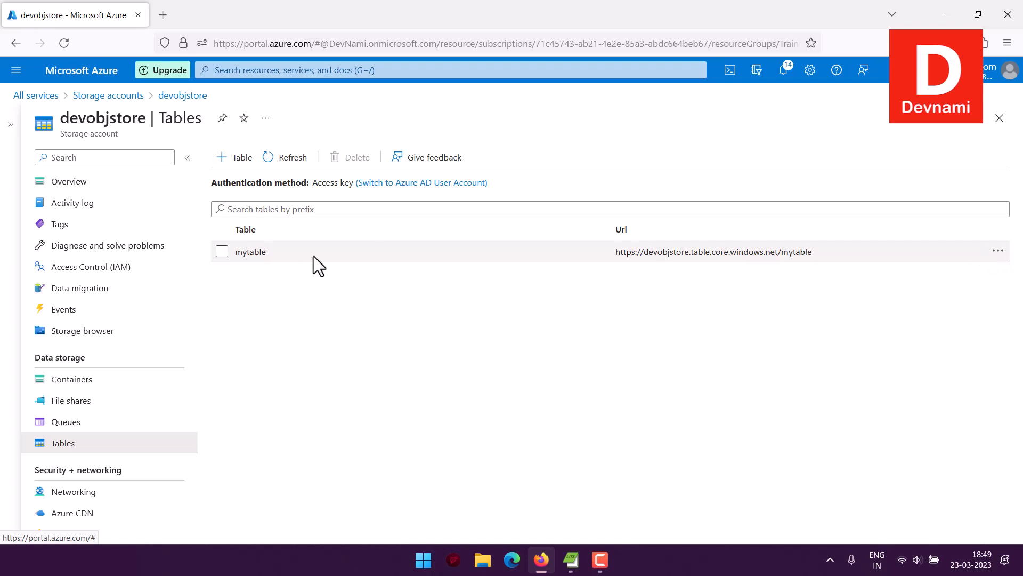
double_click(277, 257)
double_click(277, 257)
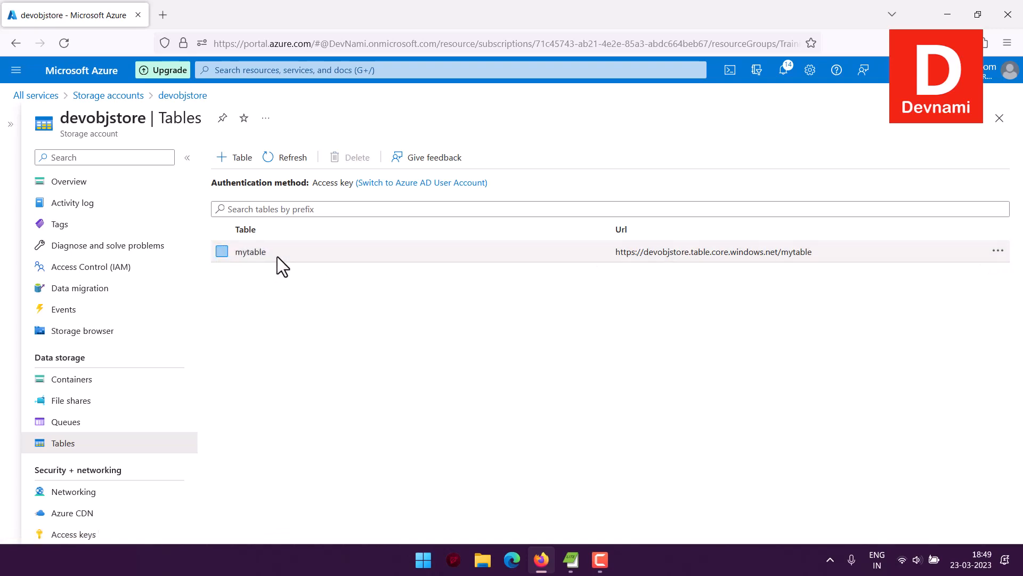
left_click_drag(615, 254, 848, 257)
left_click(836, 286)
left_click(1001, 255)
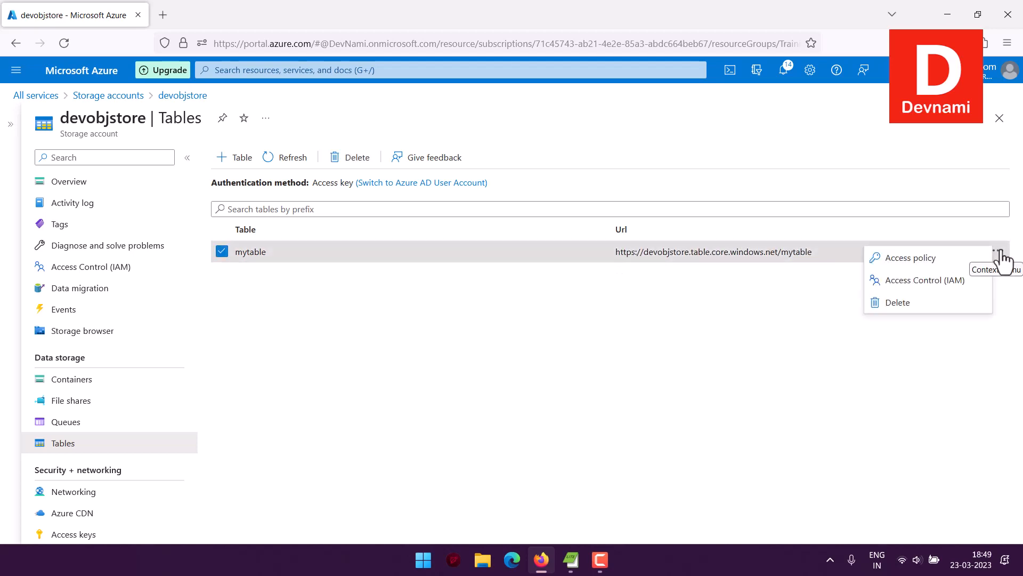
Add stored access policy R on mytable expiring 24/03/2023.
left_click(901, 260)
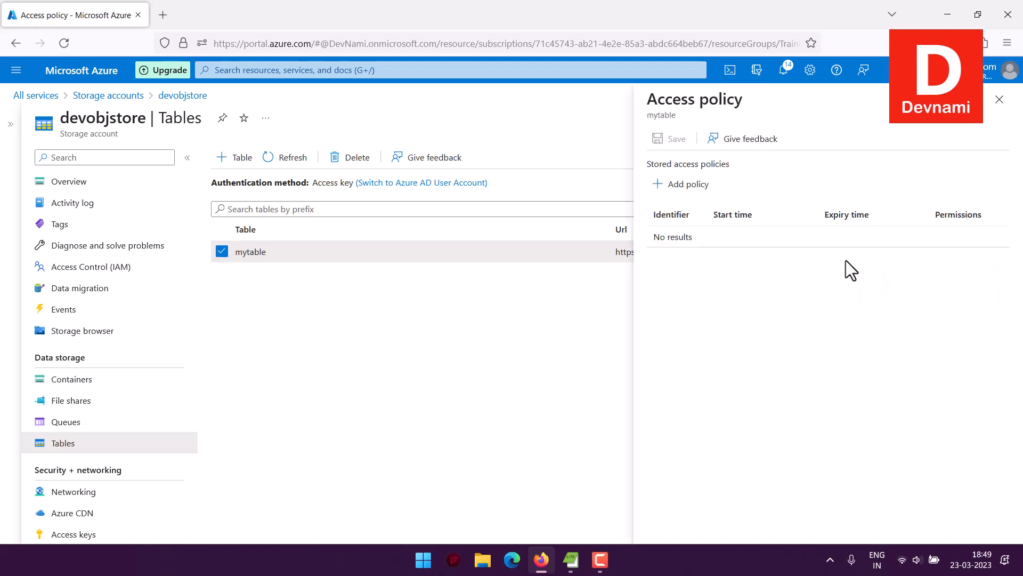
left_click(696, 187)
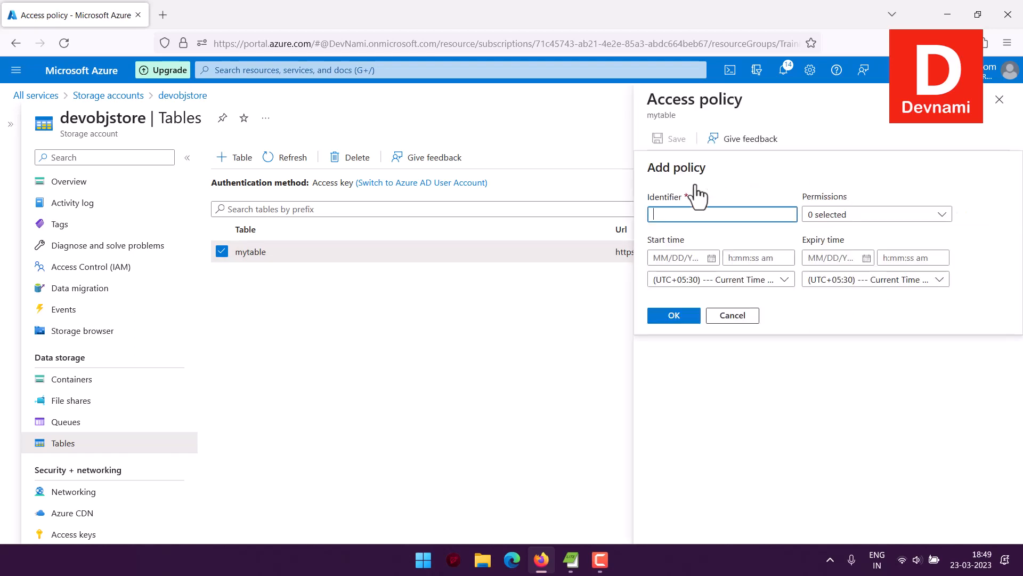
type("Y")
key("BackSpace")
type("R")
left_click(846, 258)
left_click(866, 258)
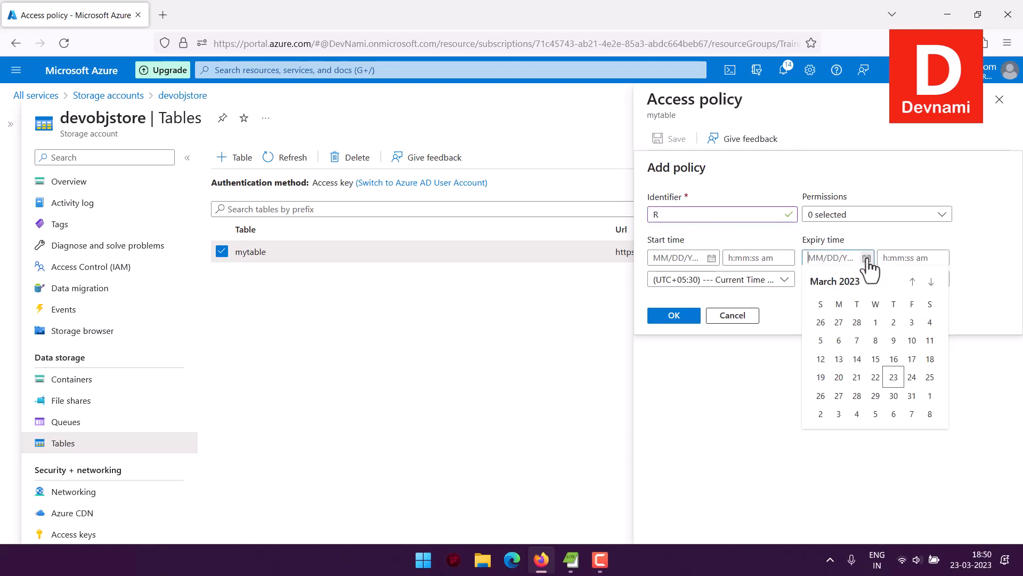
left_click(911, 375)
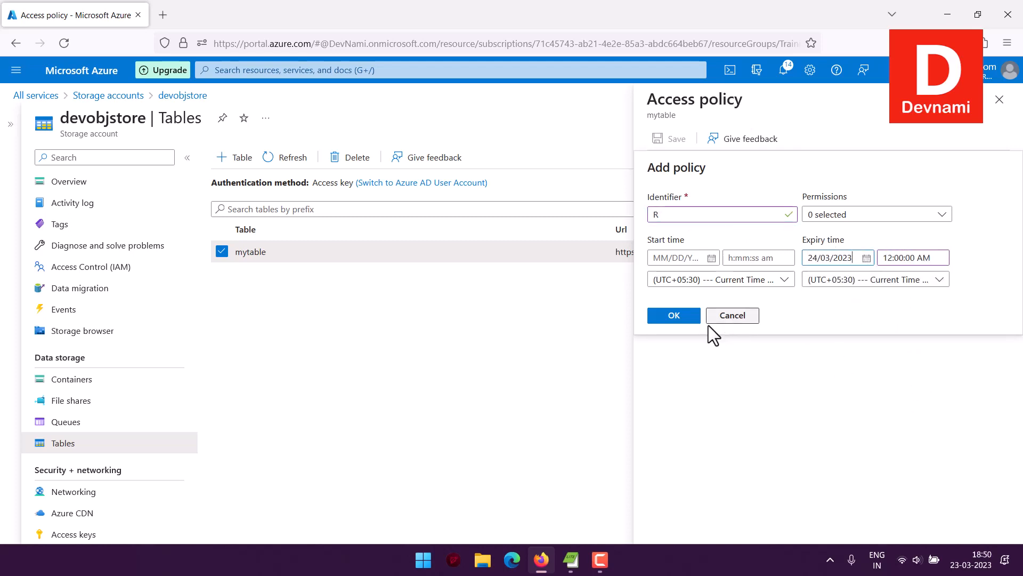
Grant policy R Read permission, save it, and check the notifications.
left_click(903, 214)
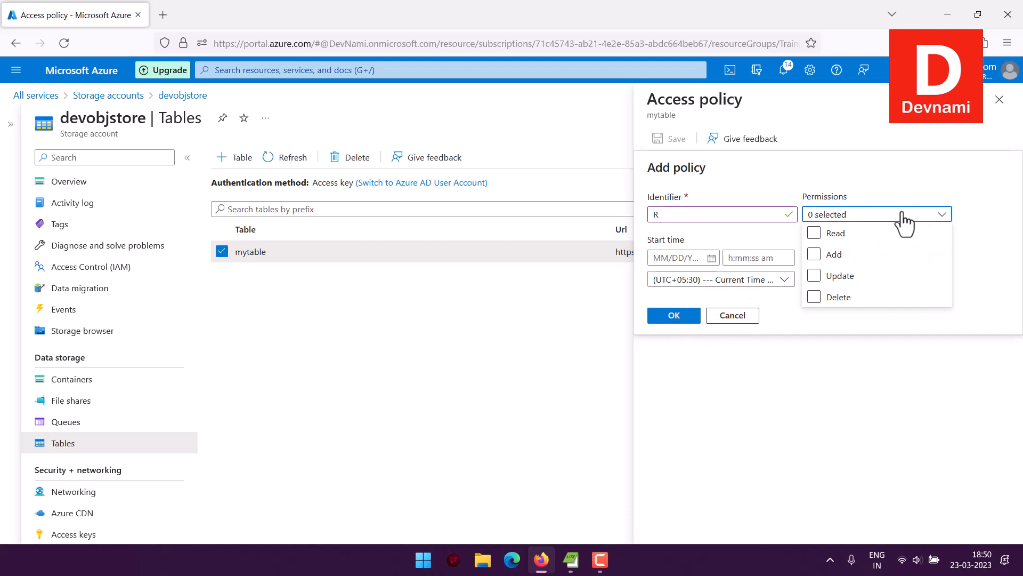
left_click(837, 234)
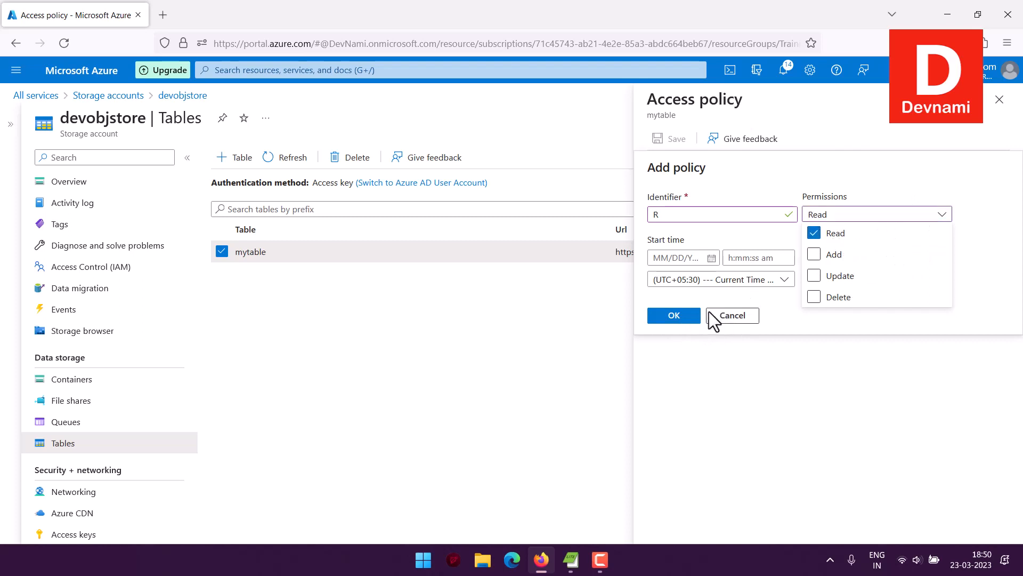
left_click(691, 324)
left_click(689, 318)
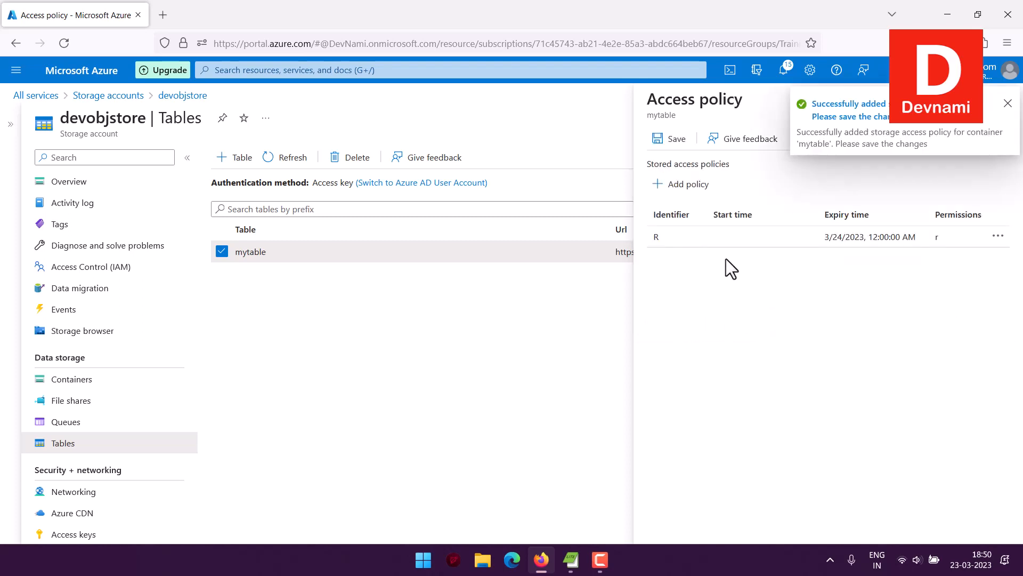
left_click(662, 141)
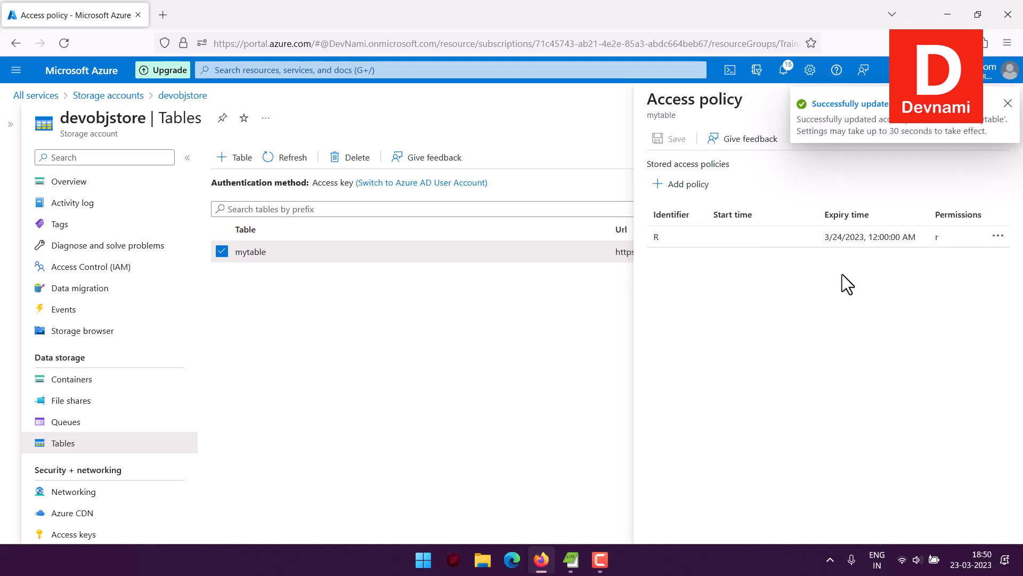
left_click(782, 75)
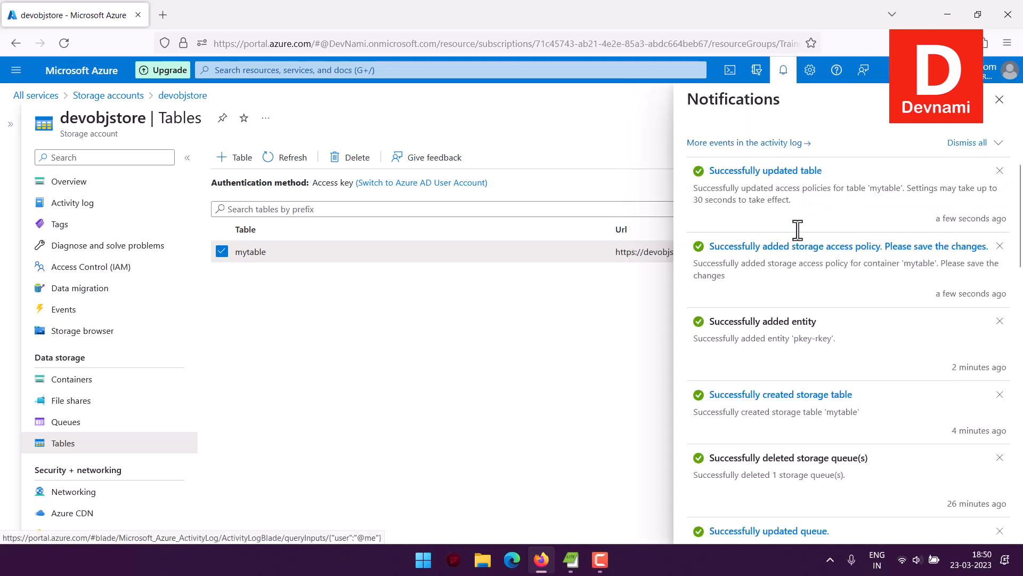
Dismiss the notifications and bring up mytable's actions menu again.
scroll(909, 294, "down", 3)
scroll(909, 291, "down", 5)
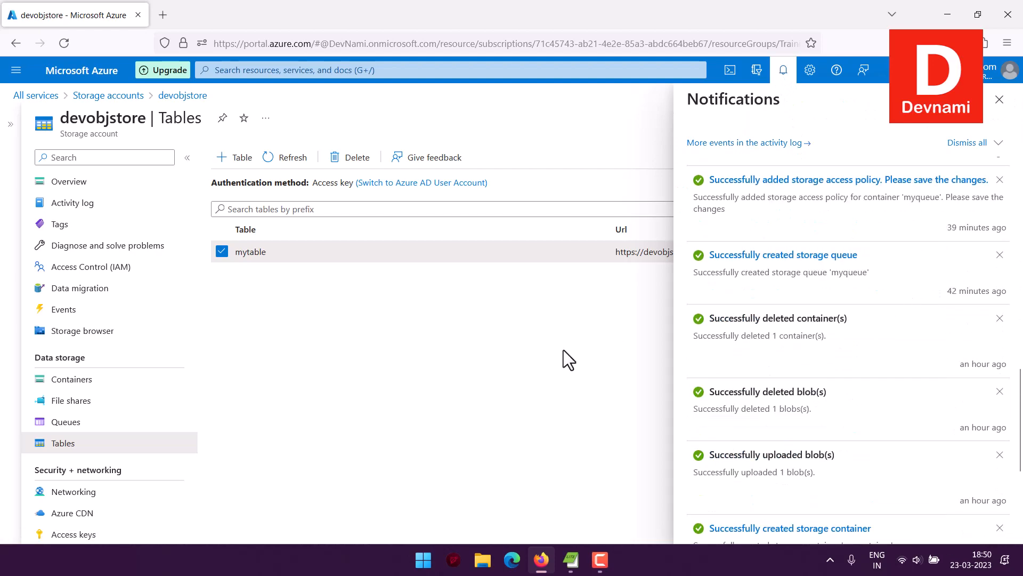
left_click(1000, 99)
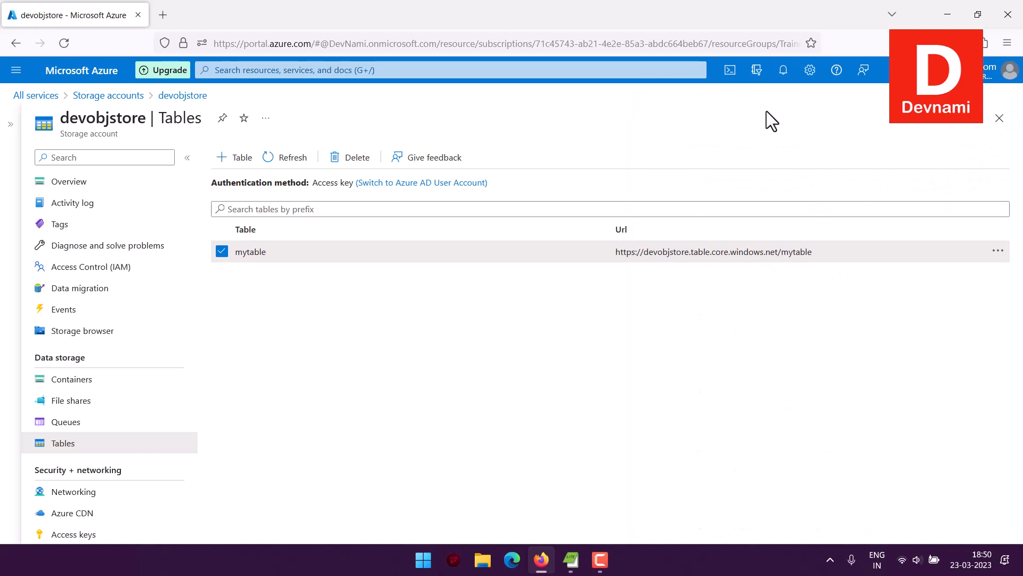
left_click(222, 251)
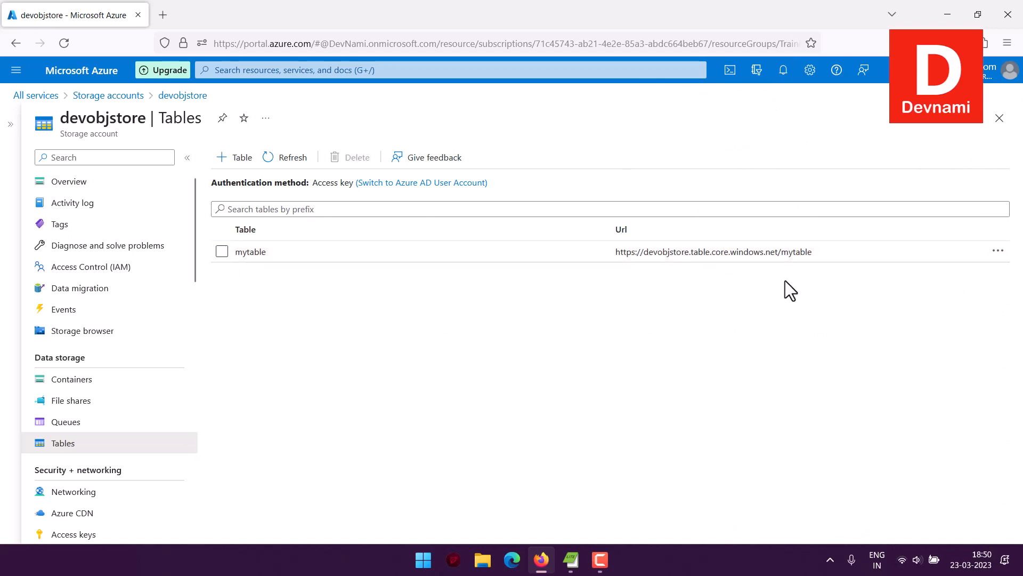
left_click(998, 251)
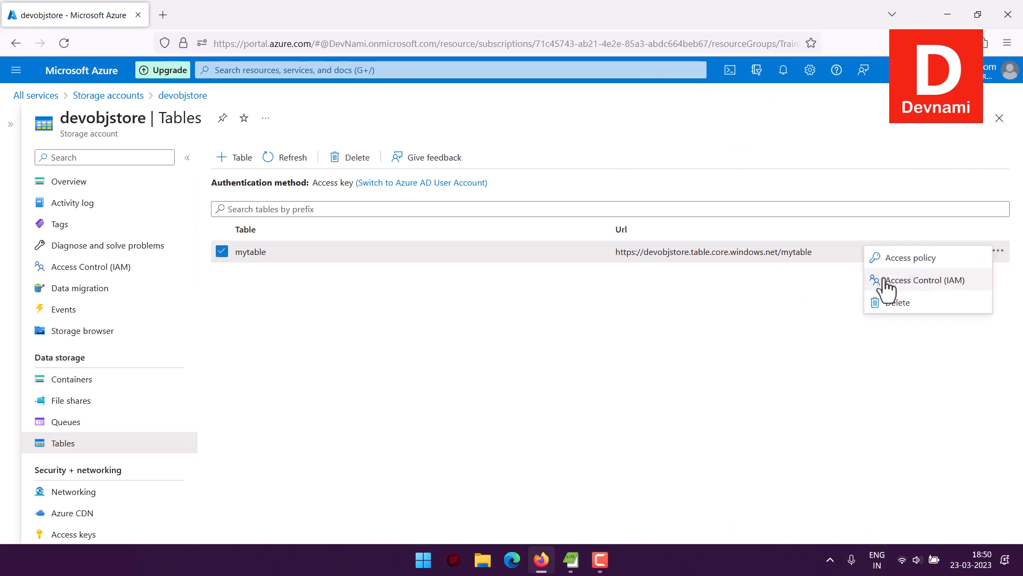
left_click(886, 280)
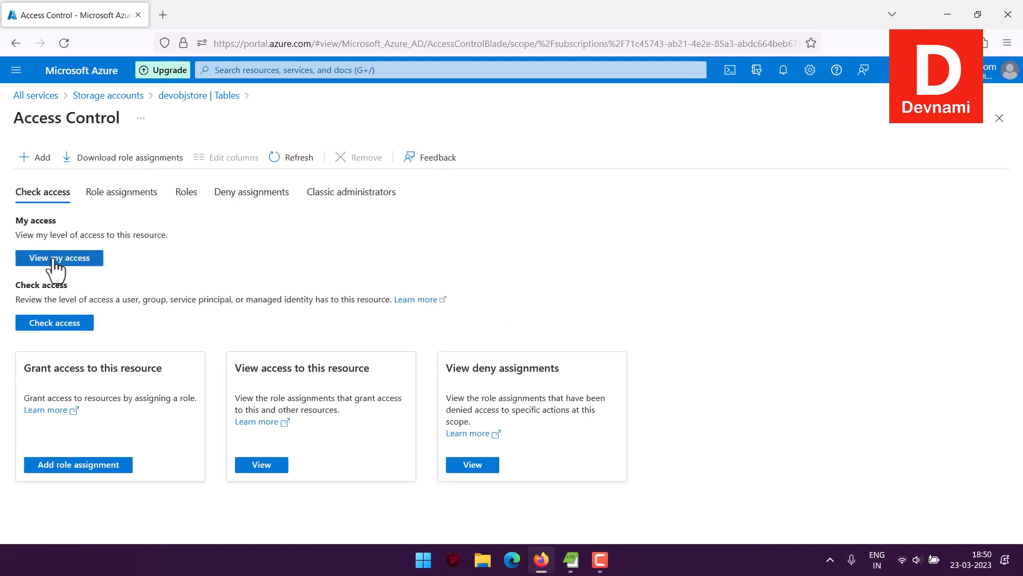
left_click_drag(181, 240, 18, 216)
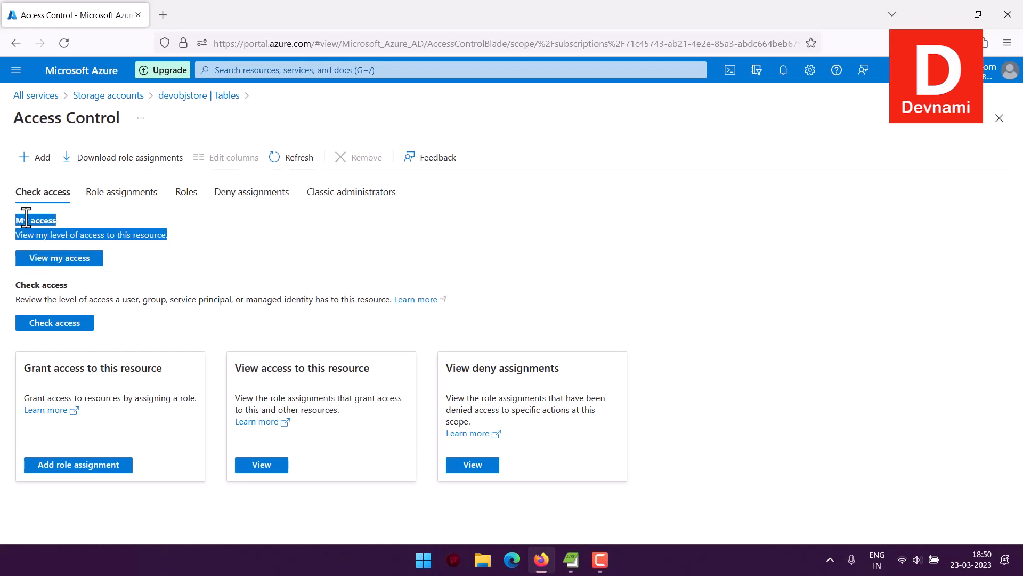
left_click(118, 260)
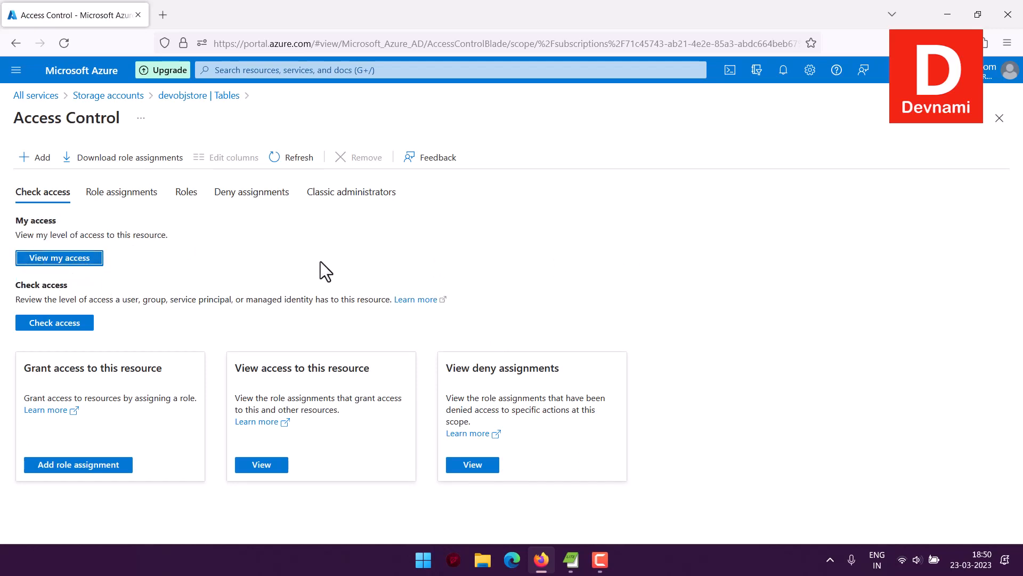
left_click(3, 113)
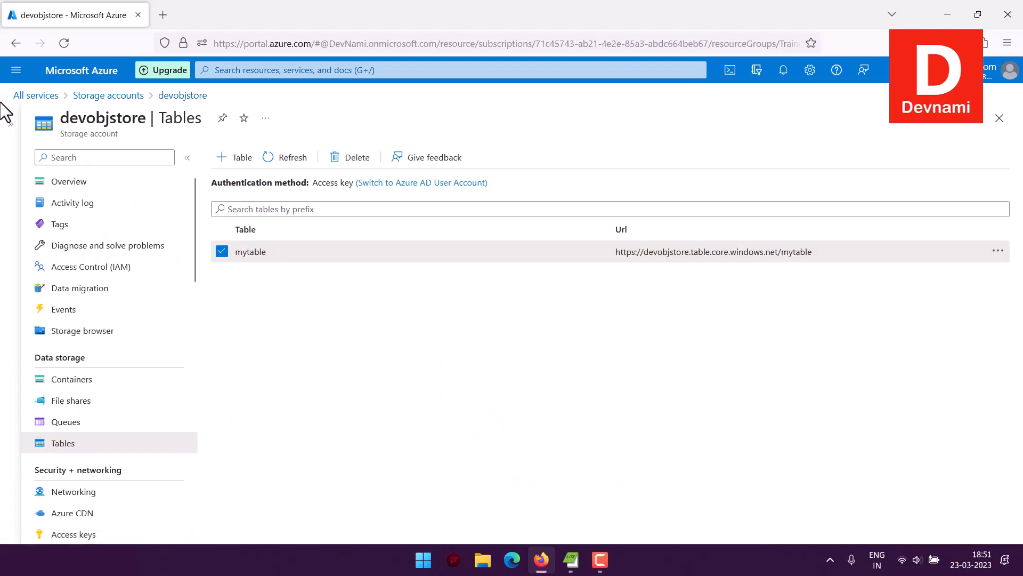
left_click(222, 251)
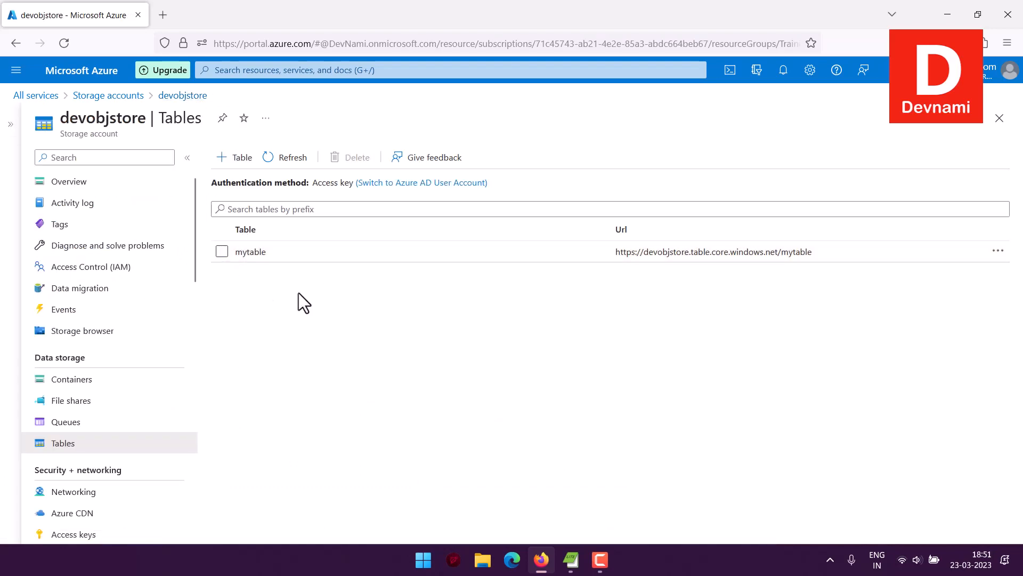
left_click_drag(327, 183, 219, 185)
left_click(343, 184)
left_click_drag(212, 185, 323, 191)
left_click(323, 191)
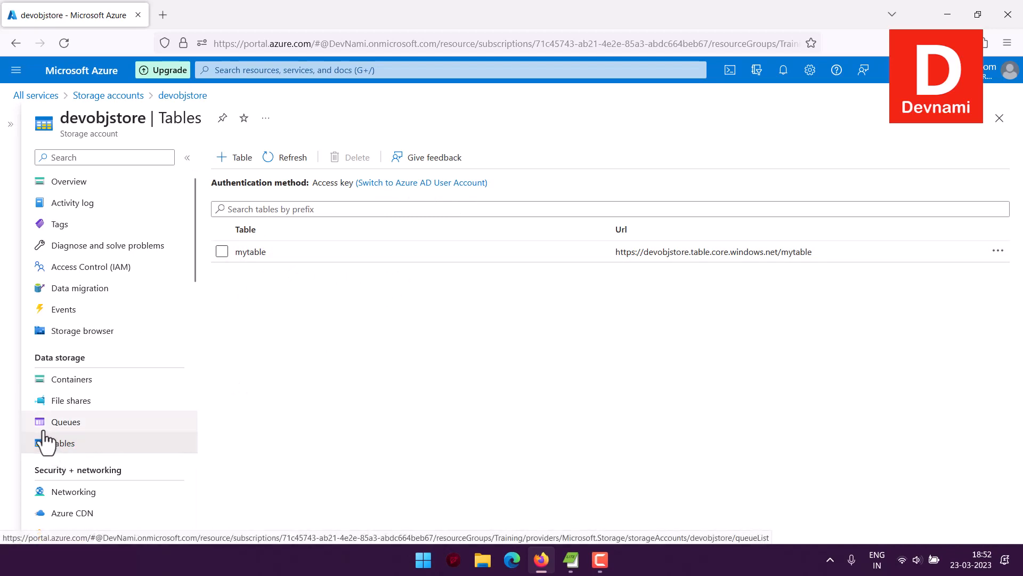
Reopen mytable in the storage browser and select its pkey entity.
left_click(108, 335)
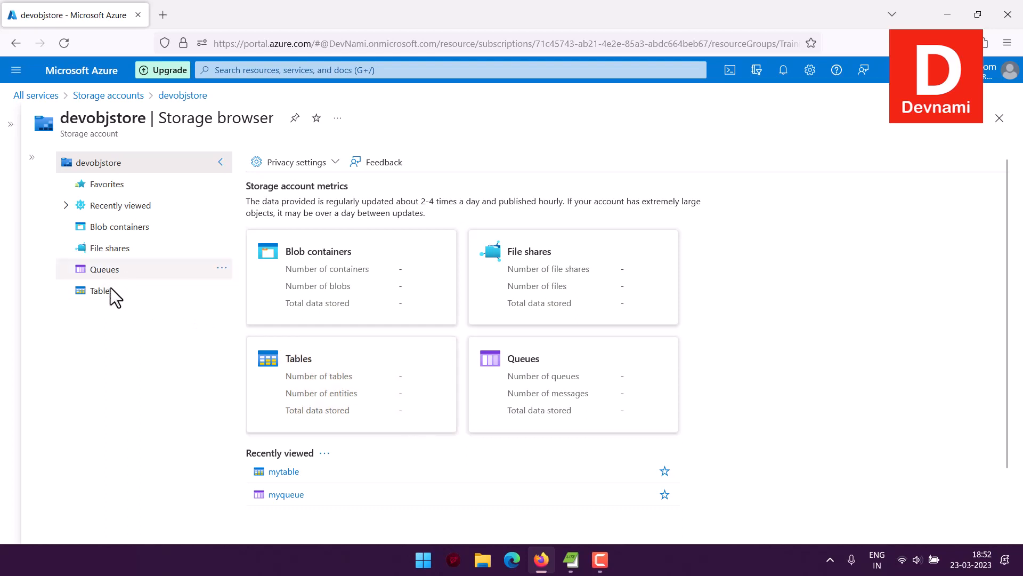
left_click(191, 295)
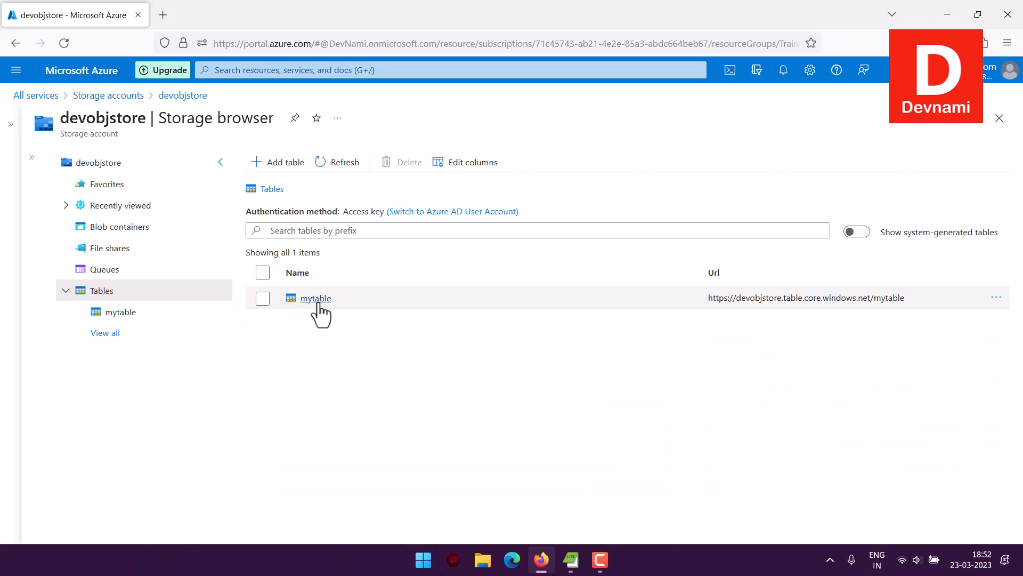
left_click(318, 300)
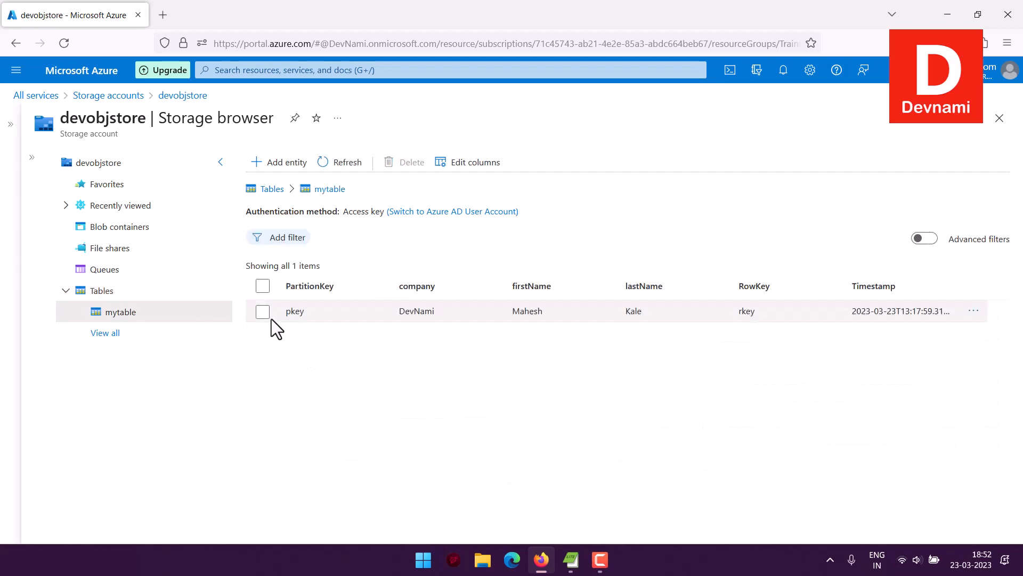
left_click(262, 311)
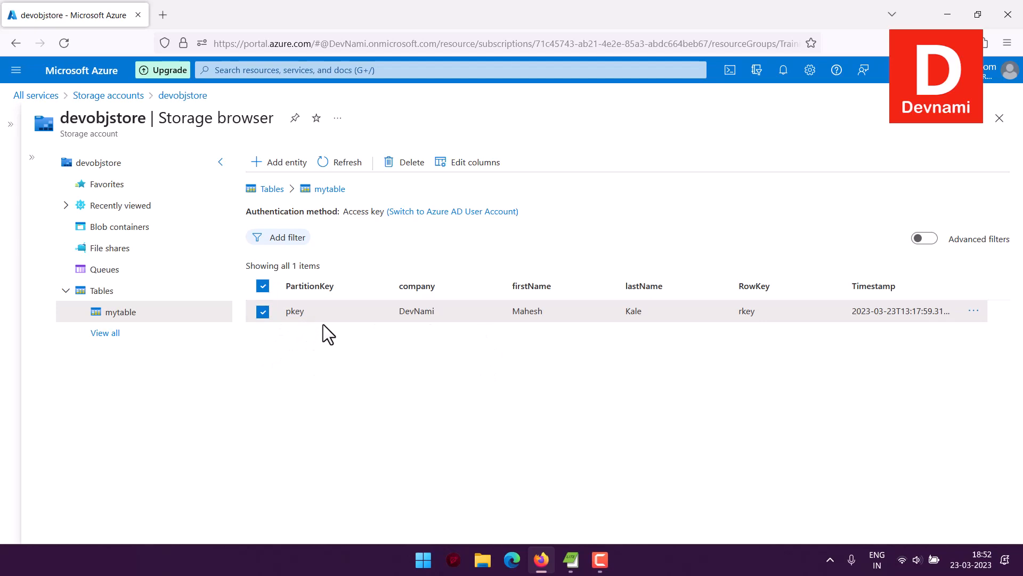
Delete the pkey entity from mytable and confirm the deletion so no items remain.
left_click(400, 162)
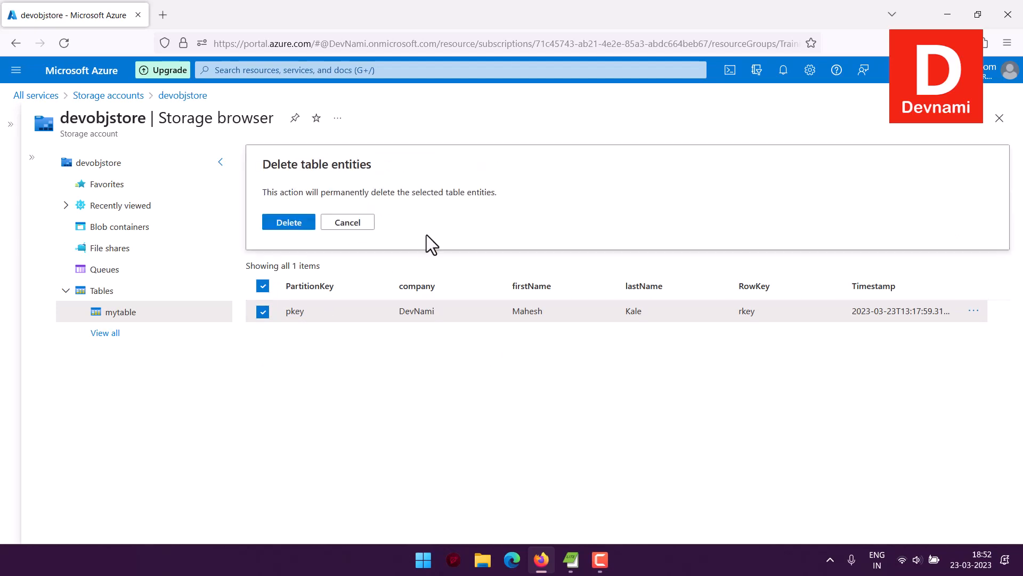
left_click(275, 224)
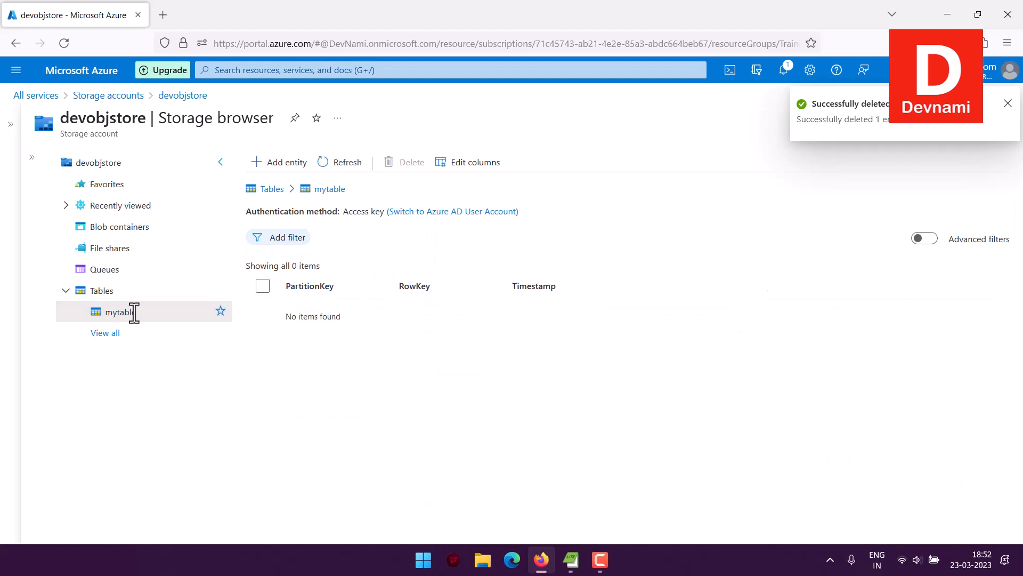
double_click(117, 312)
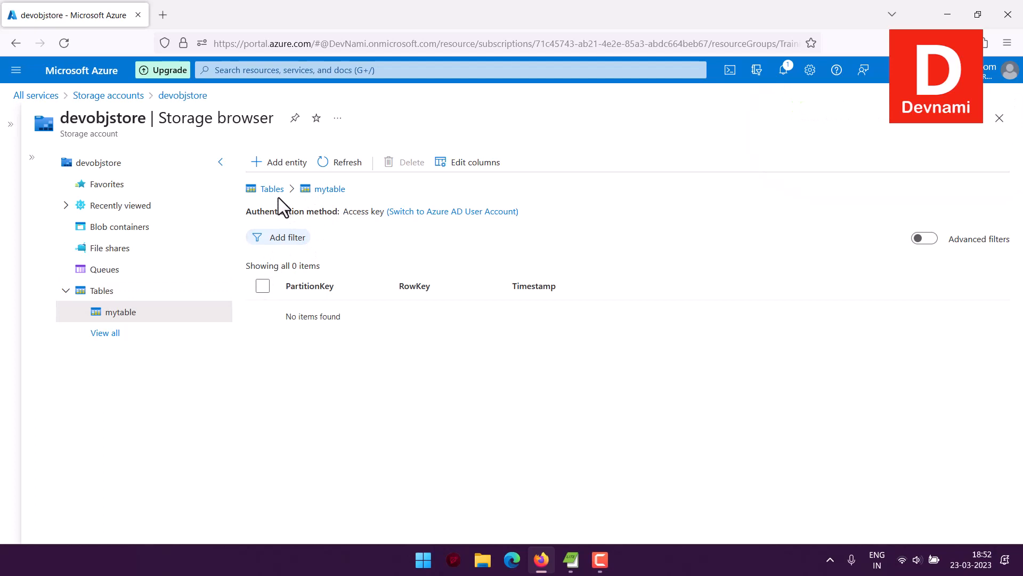
Back on the tables list of devobjstore, select mytable and delete it, confirming with Yes.
left_click(272, 190)
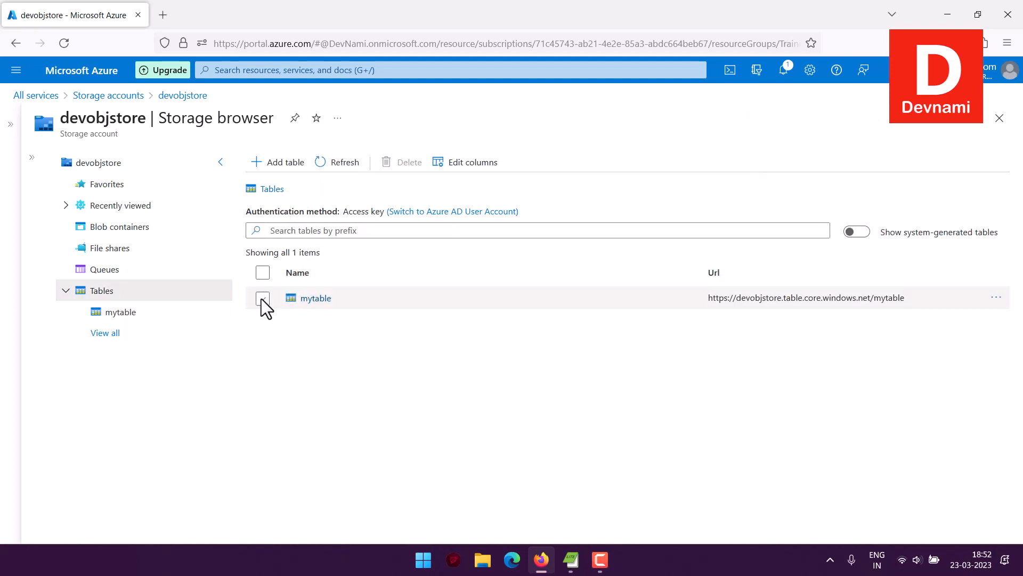
left_click(262, 298)
left_click(408, 162)
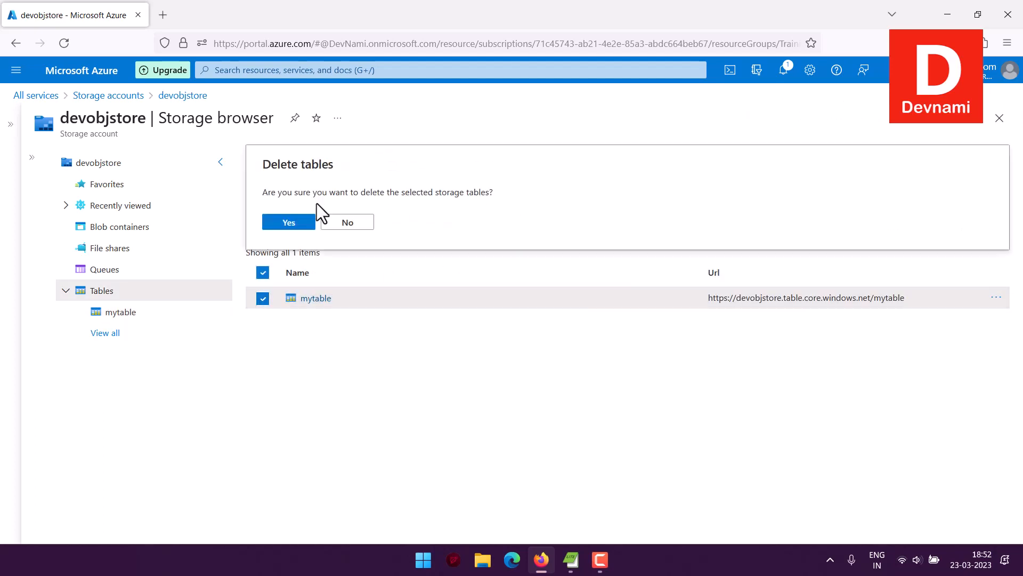
left_click(300, 223)
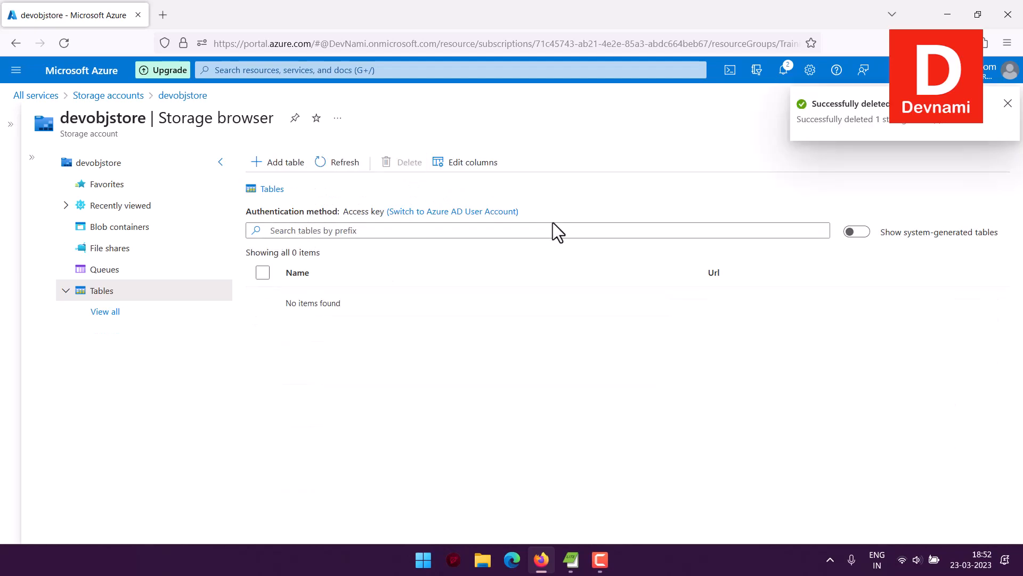